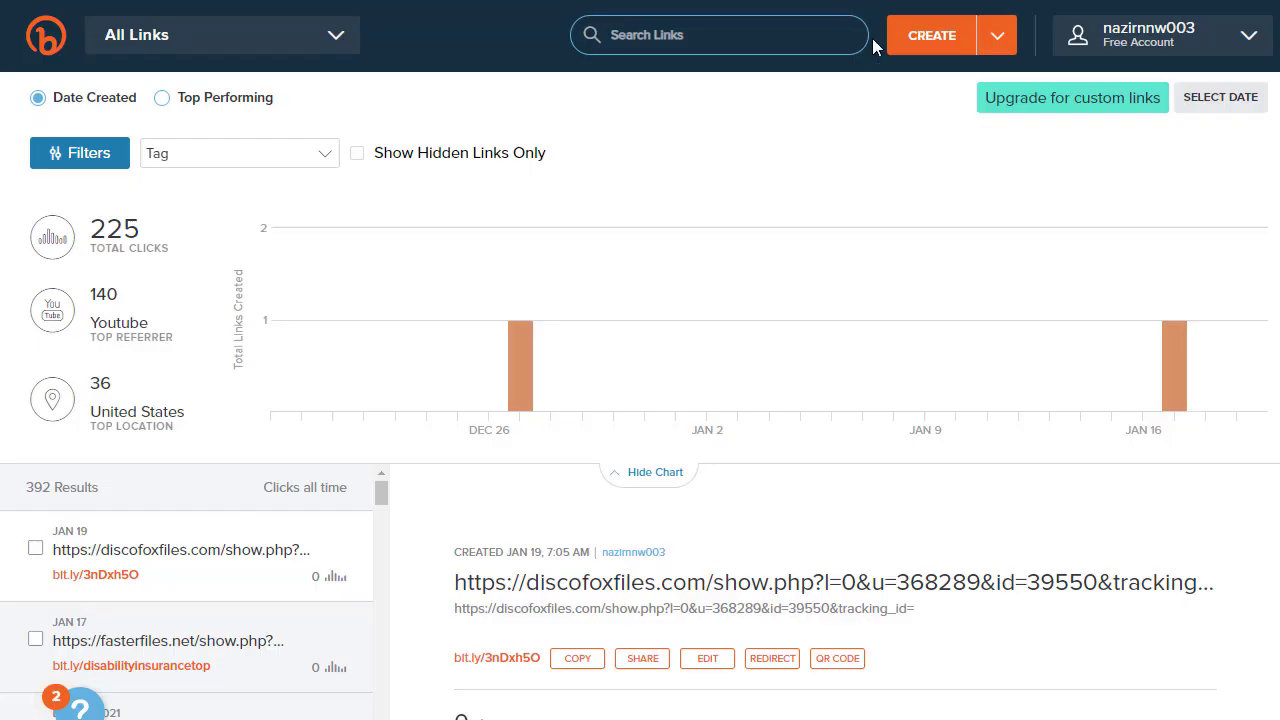
Create a bit.ly short link for the grabclix.com offer URL with id 39585 and copy it
{"action": "left_click", "coordinate": [932, 40]}
{"action": "left_click", "coordinate": [1077, 177]}
{"action": "type", "text": "https://grabclix.com/show.php?l=0&u=368289&id=39585&tracking_id="}
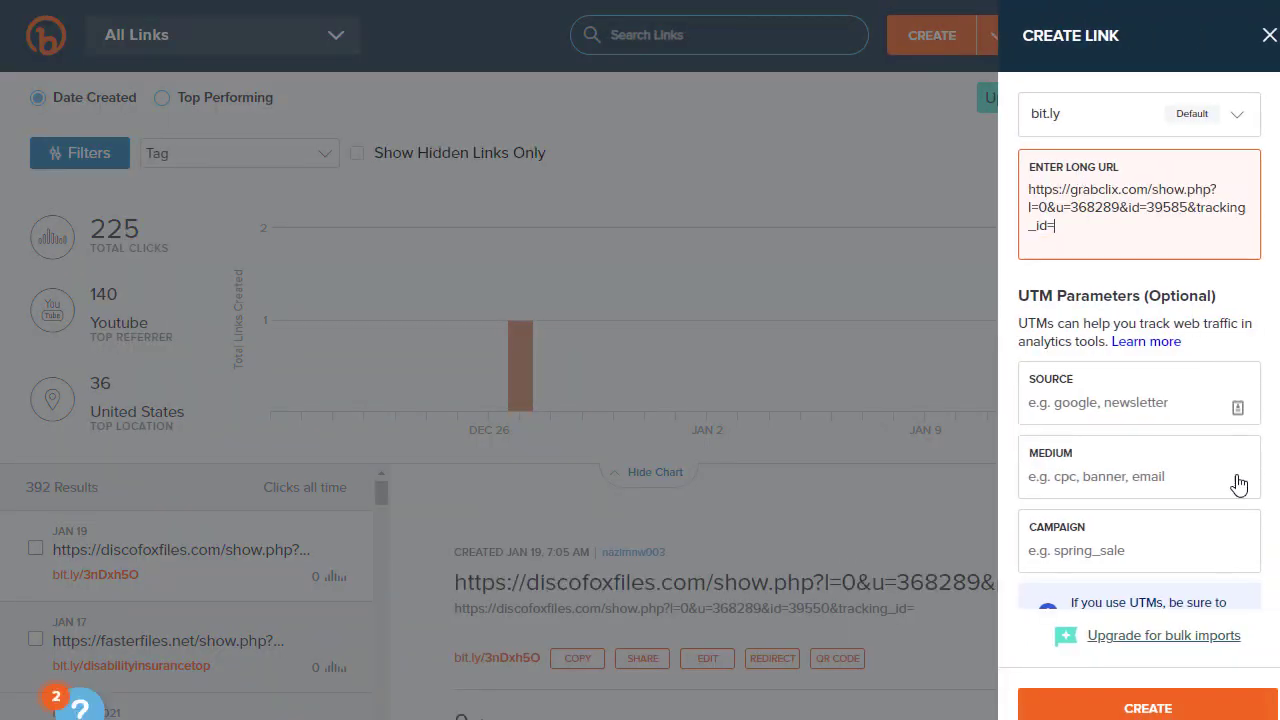
{"action": "left_click", "coordinate": [1188, 712]}
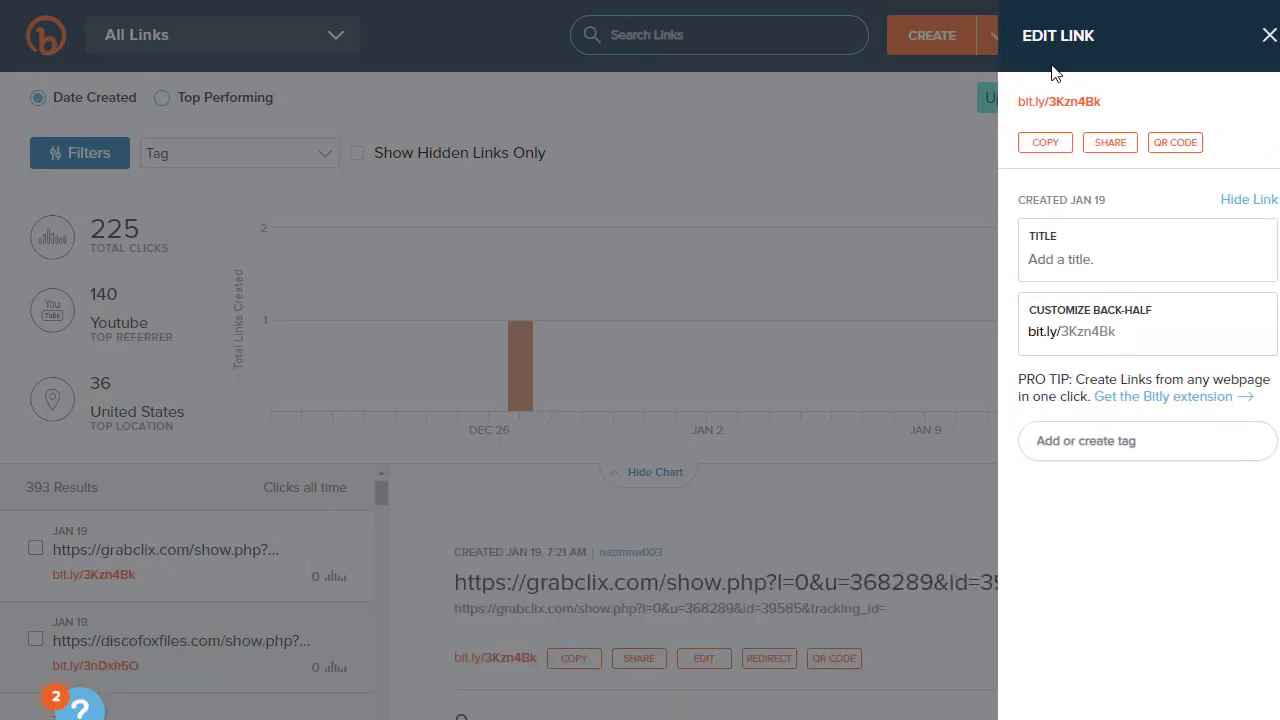
{"action": "left_click", "coordinate": [1050, 145]}
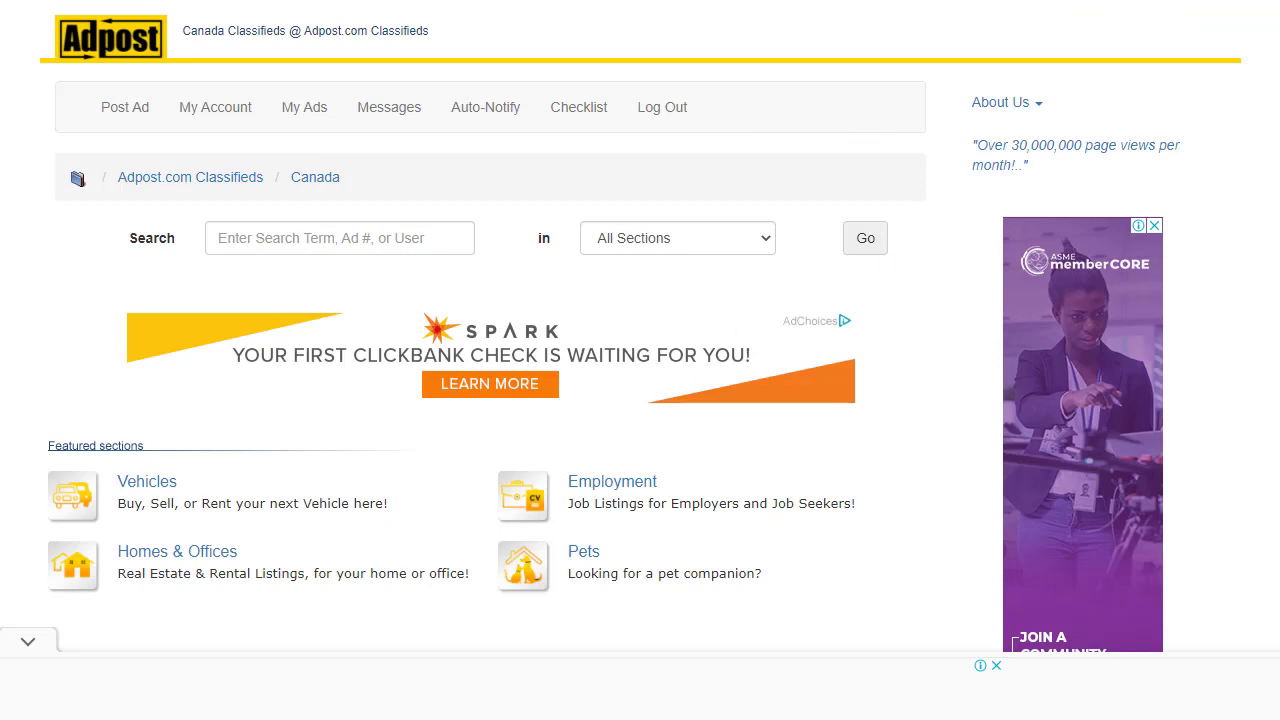
In the Adpost Canada classifieds, open the Business Opportunities section and its free ad posting form
{"action": "scroll", "coordinate": [480, 360], "scroll_direction": "down", "scroll_amount": 5}
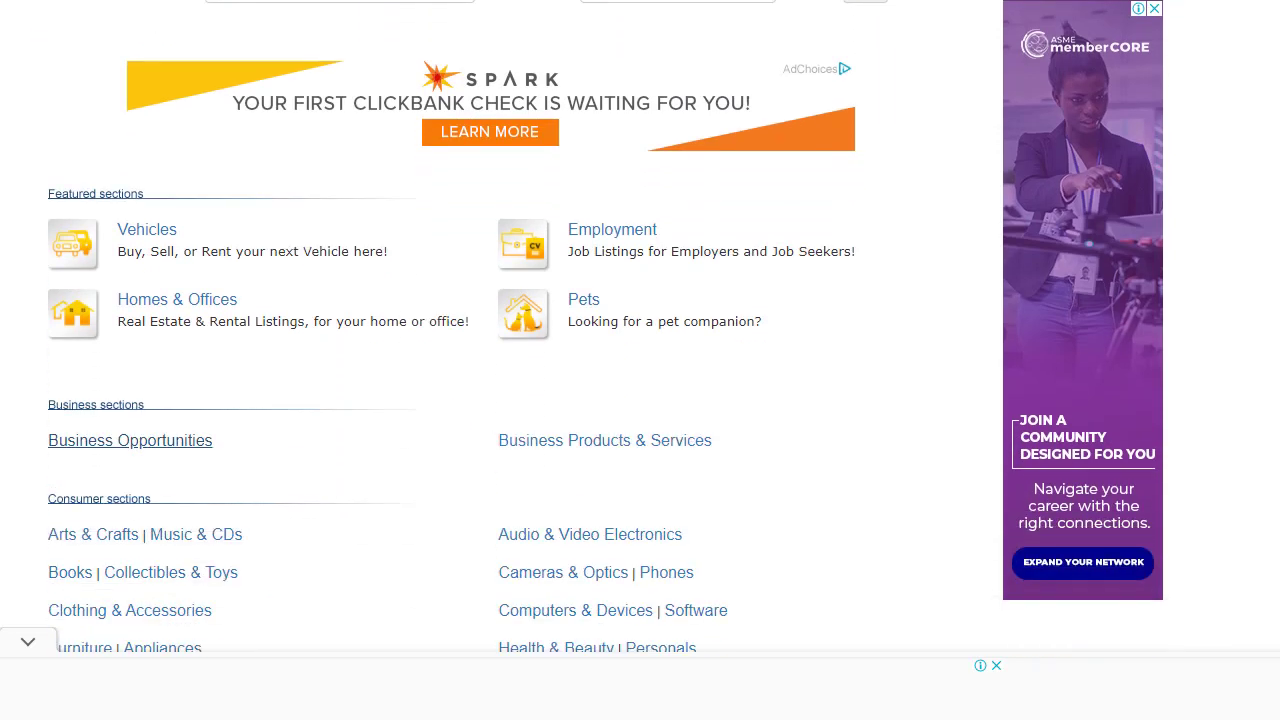
{"action": "scroll", "coordinate": [480, 326], "scroll_direction": "down", "scroll_amount": 1}
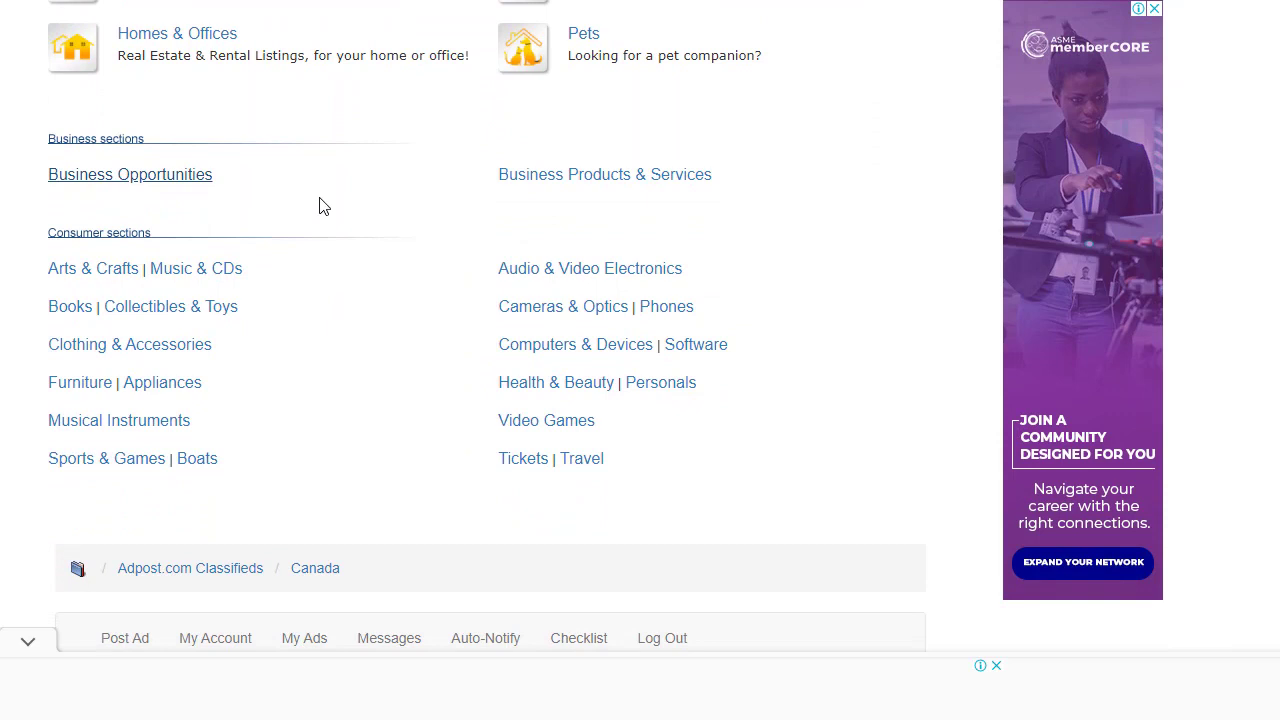
{"action": "left_click", "coordinate": [178, 186]}
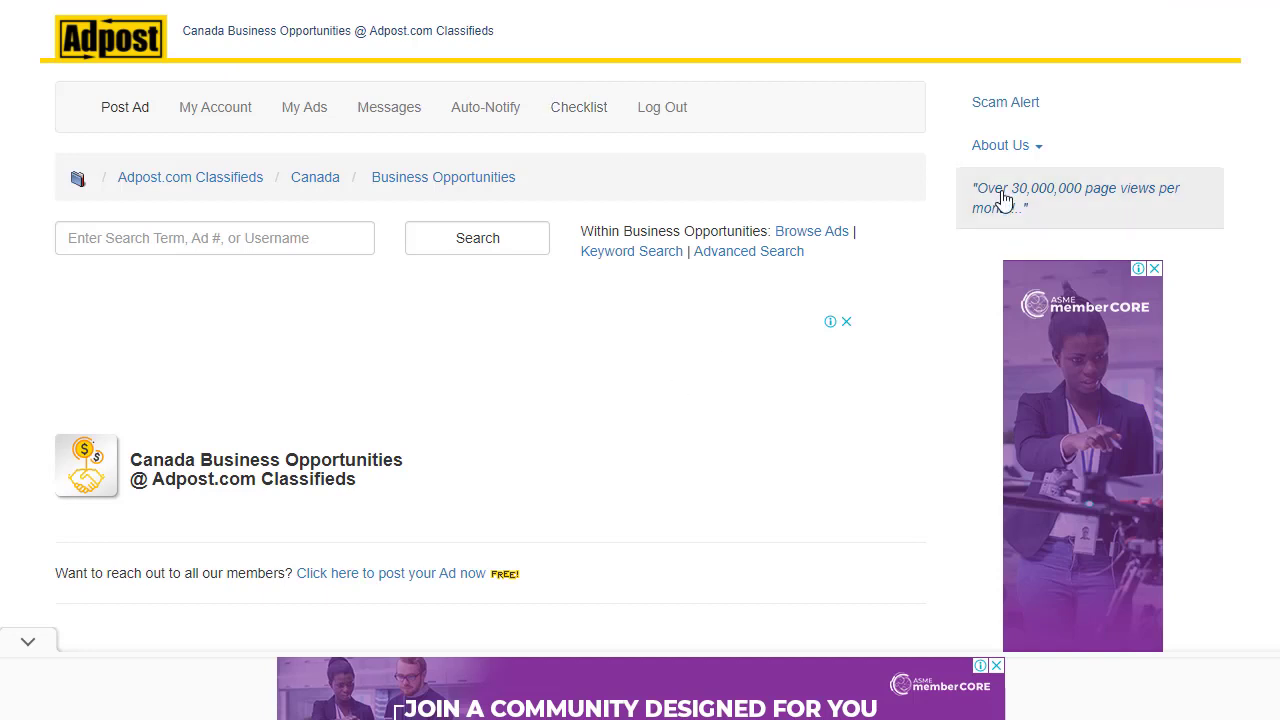
{"action": "scroll", "coordinate": [490, 350], "scroll_direction": "down", "scroll_amount": 4}
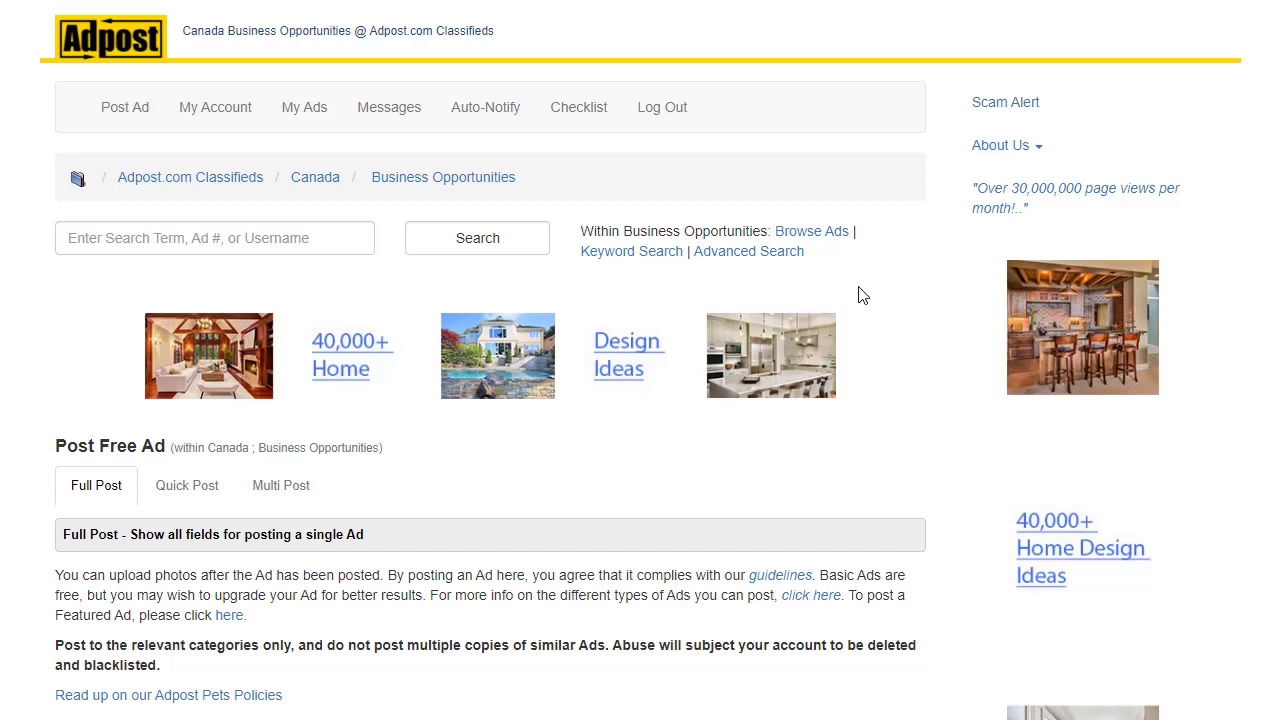
Set the ad's category to Other Business Opportunities and its caption header to OFFERED
{"action": "scroll", "coordinate": [640, 360], "scroll_direction": "down", "scroll_amount": 1}
{"action": "scroll", "coordinate": [490, 400], "scroll_direction": "down", "scroll_amount": 4}
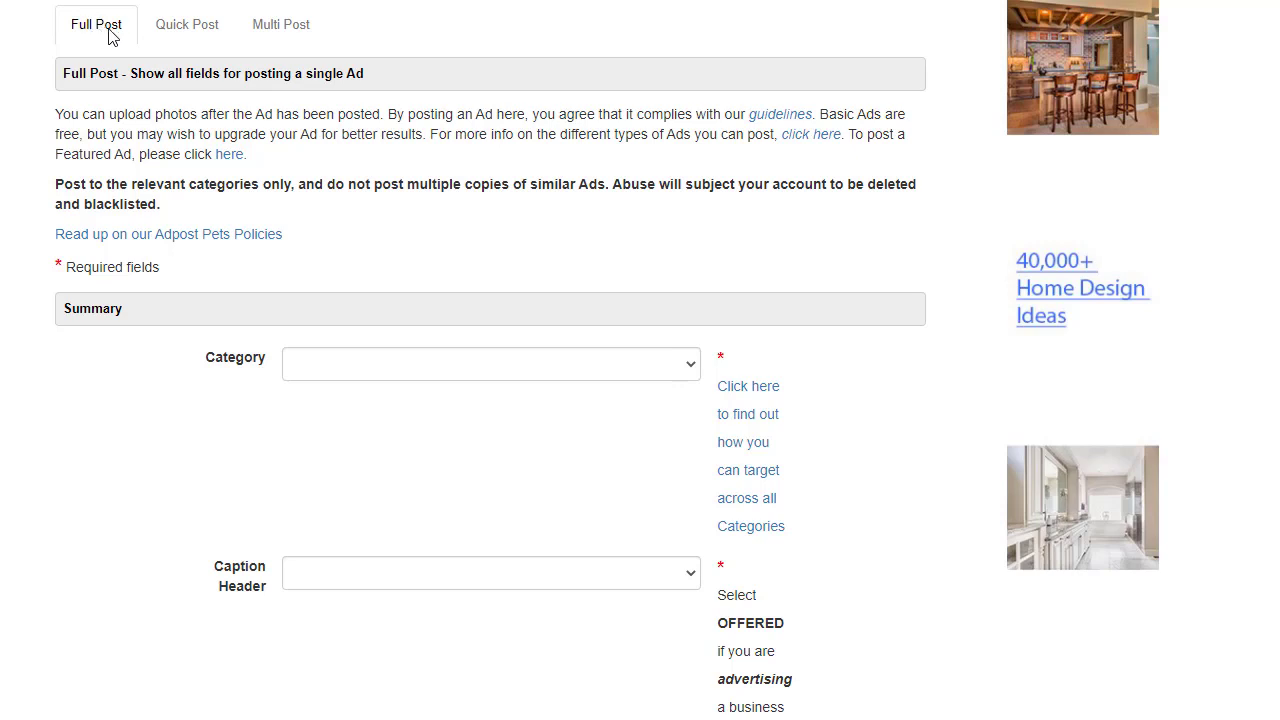
{"action": "scroll", "coordinate": [393, 362], "scroll_direction": "up", "scroll_amount": 5}
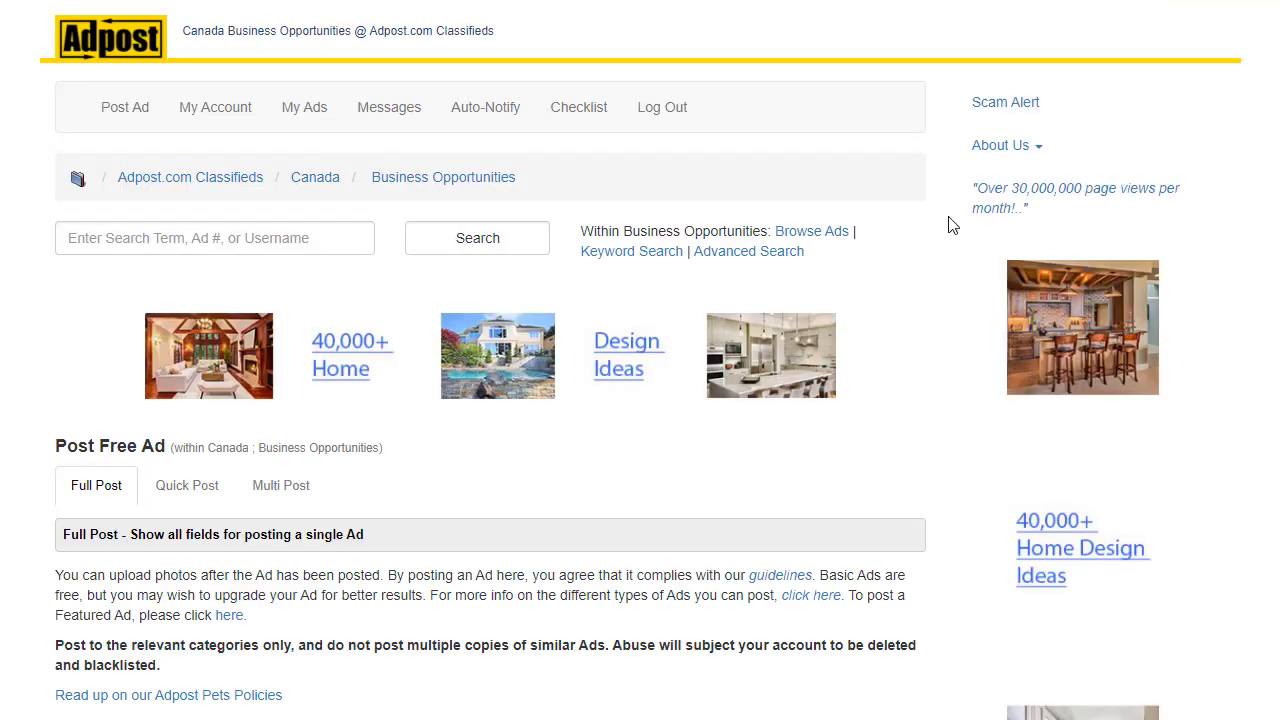
{"action": "scroll", "coordinate": [908, 206], "scroll_direction": "down", "scroll_amount": 6}
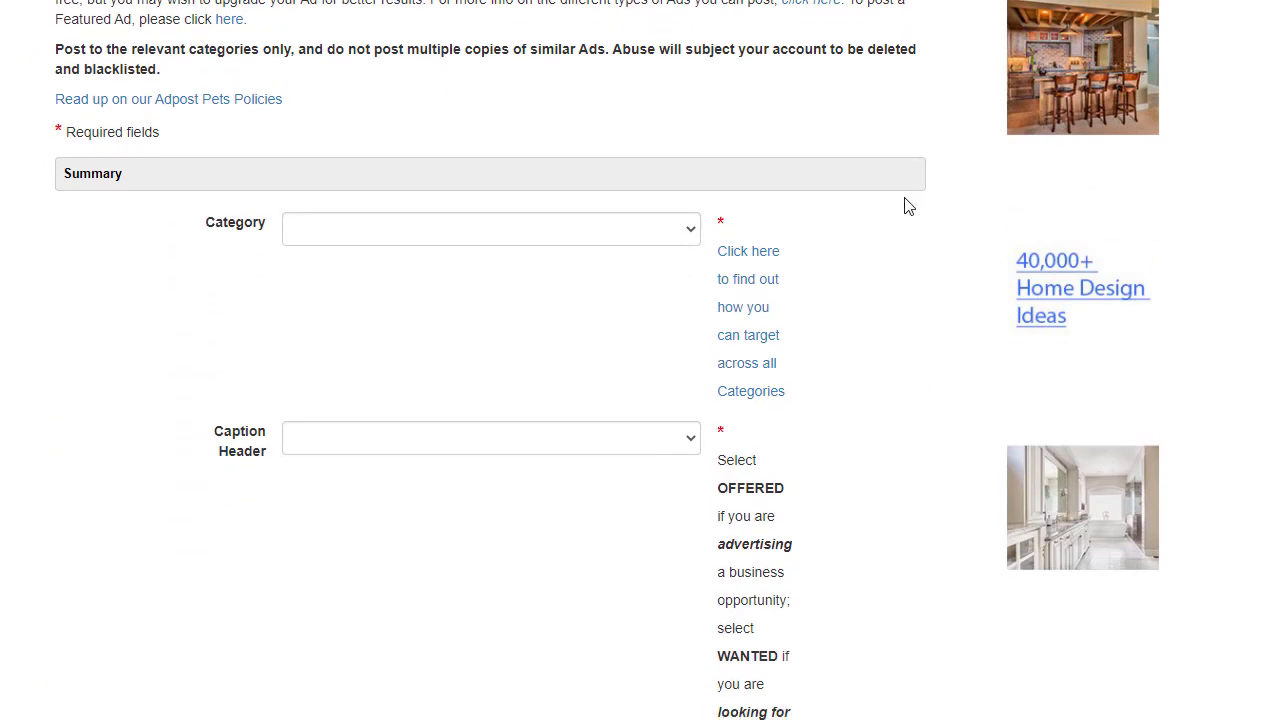
{"action": "left_click", "coordinate": [622, 234]}
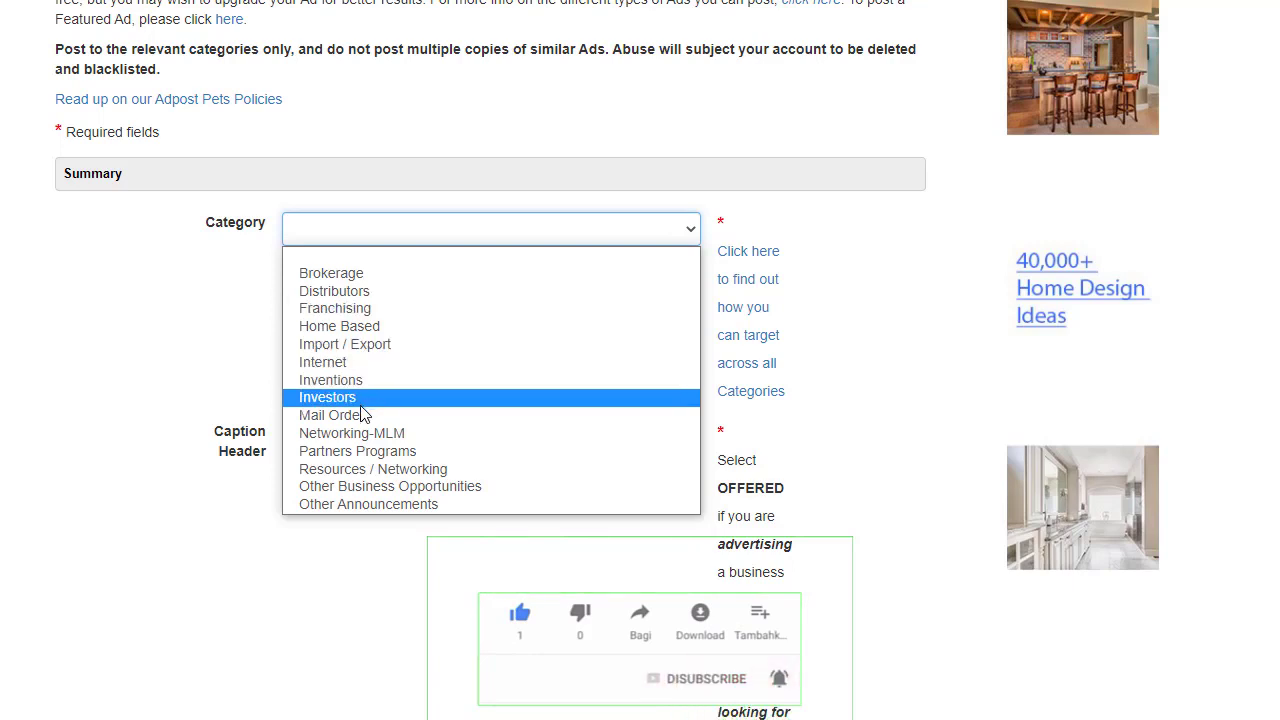
{"action": "left_click", "coordinate": [453, 487]}
{"action": "left_click", "coordinate": [545, 240]}
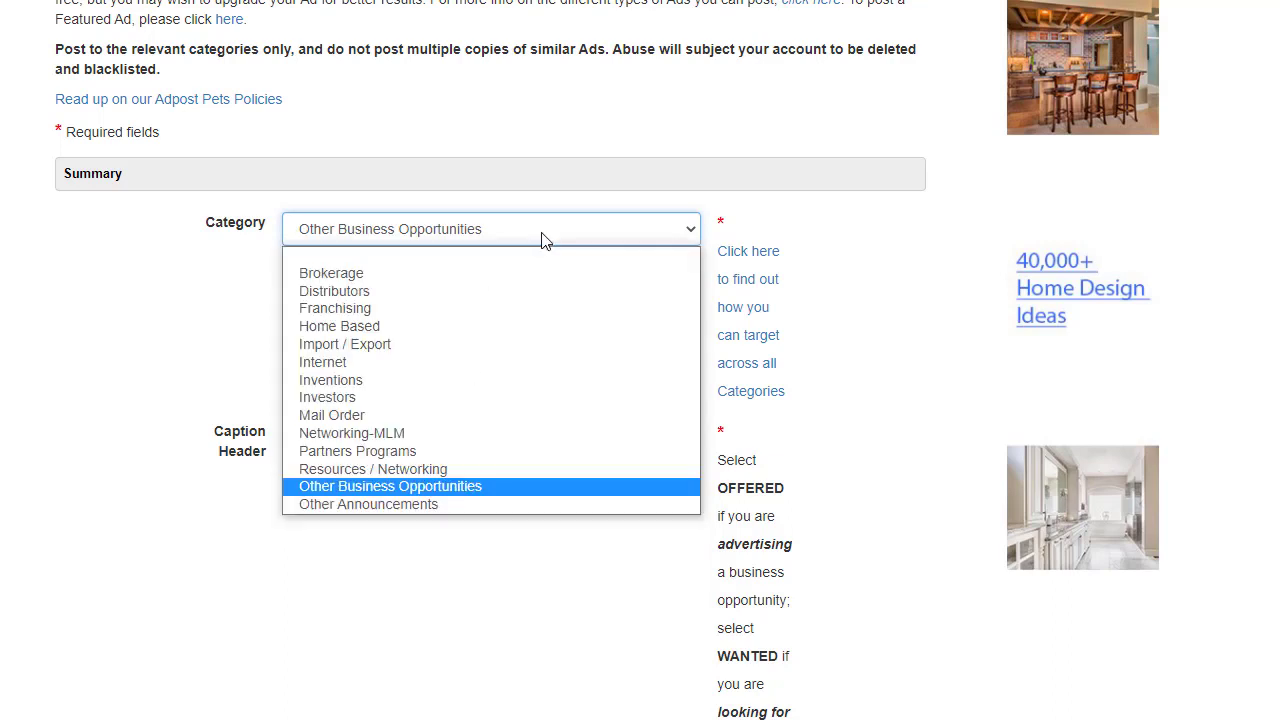
{"action": "left_click", "coordinate": [448, 489]}
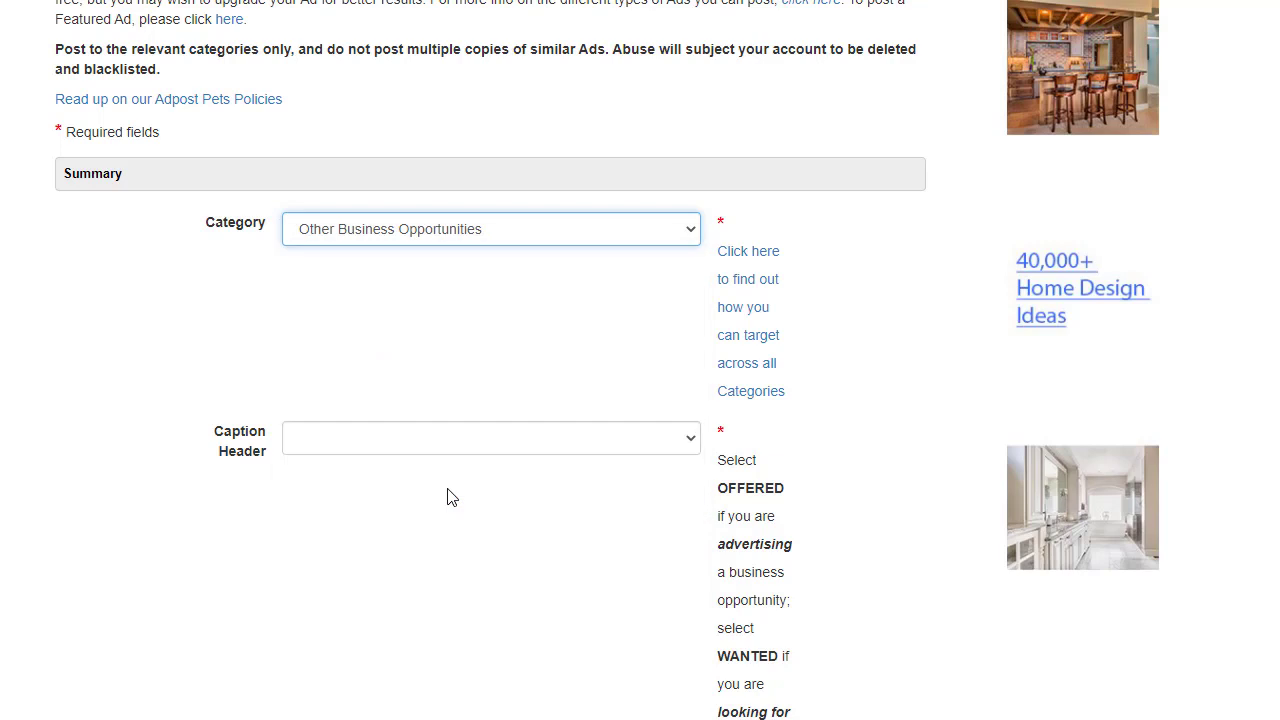
{"action": "left_click", "coordinate": [644, 452]}
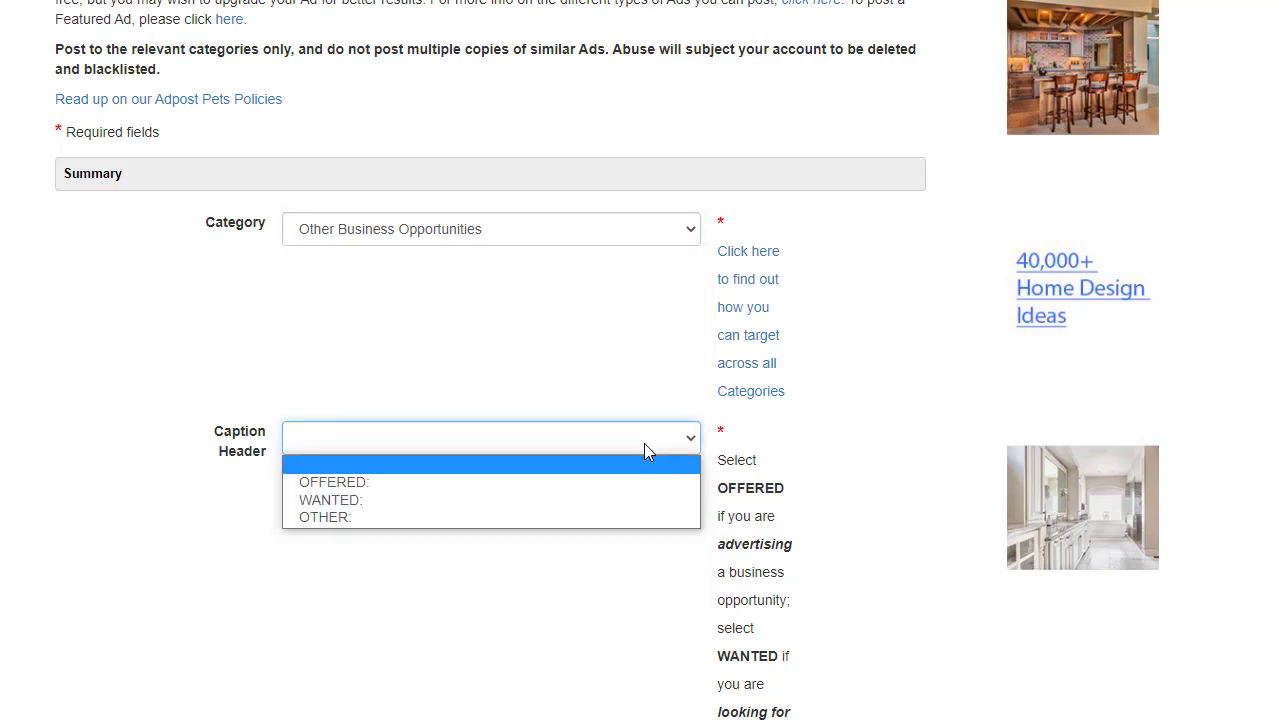
{"action": "left_click", "coordinate": [550, 484]}
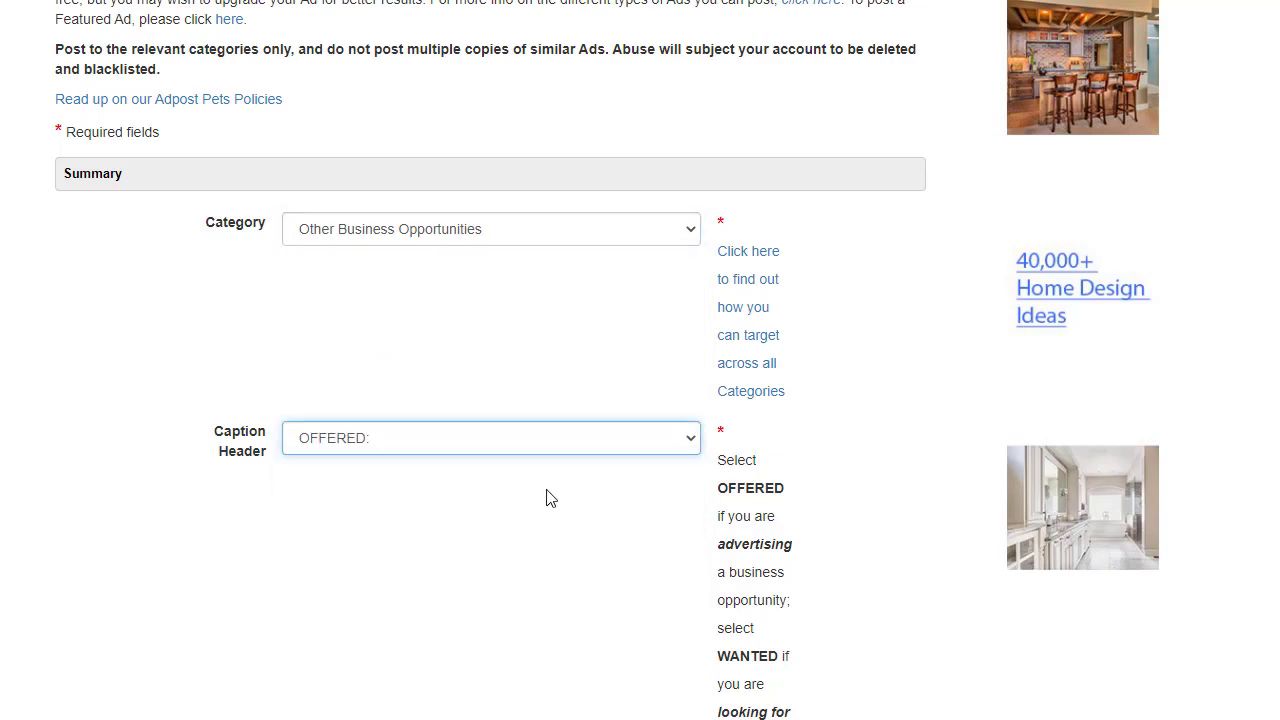
Copy the CPAGrip offer title "Have Fun With Spiderman Ultimate Shooter!" into the ad's caption
{"action": "scroll", "coordinate": [490, 360], "scroll_direction": "down", "scroll_amount": 7}
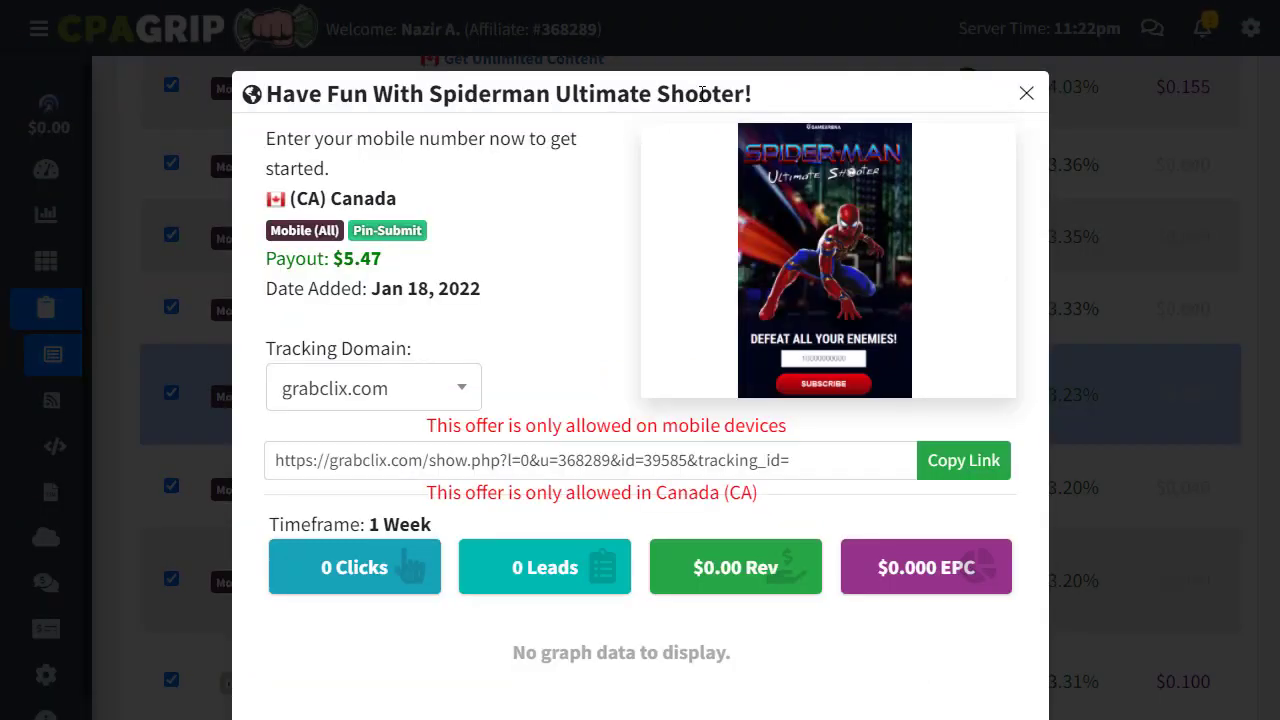
{"action": "triple_click", "coordinate": [703, 93]}
{"action": "right_click", "coordinate": [703, 93]}
{"action": "left_click", "coordinate": [745, 106]}
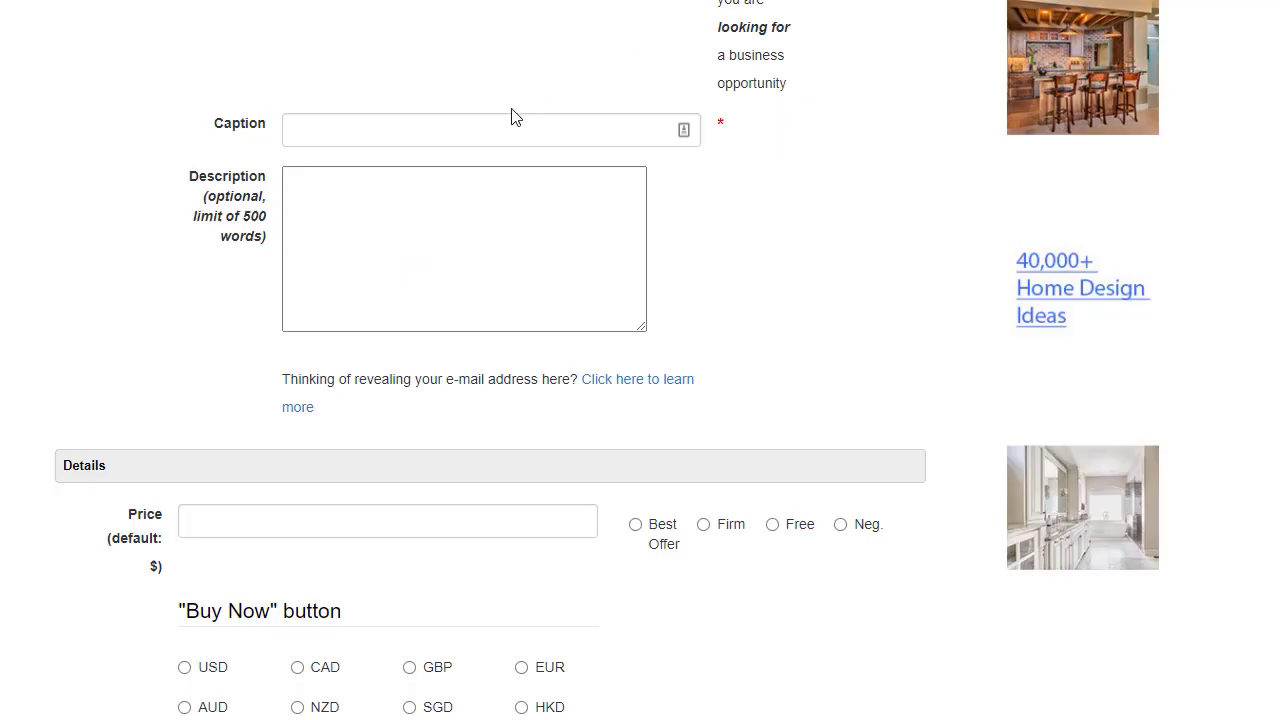
{"action": "left_click", "coordinate": [496, 120]}
{"action": "key", "text": "ctrl+v"}
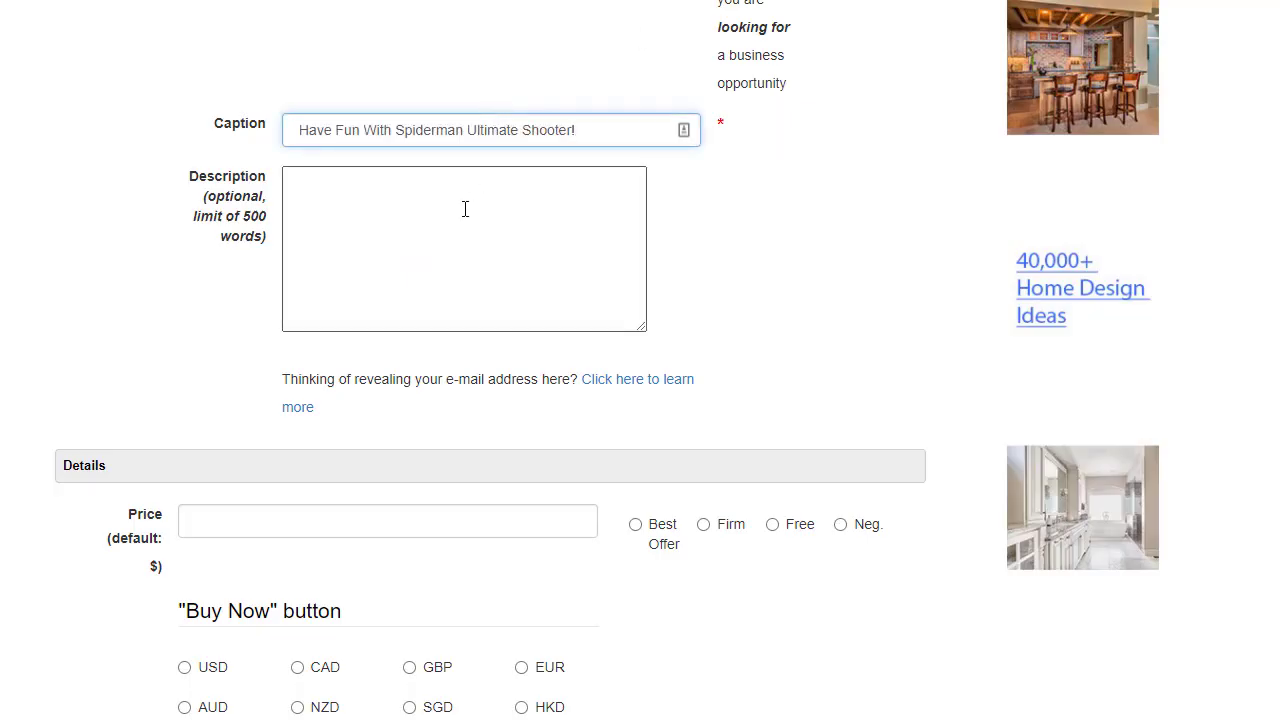
Write the description "Anyone want to join with us and Have Fun With Spiderman Ultimate Shooter!" followed by "Click Here for More Details:"
{"action": "left_click", "coordinate": [413, 223]}
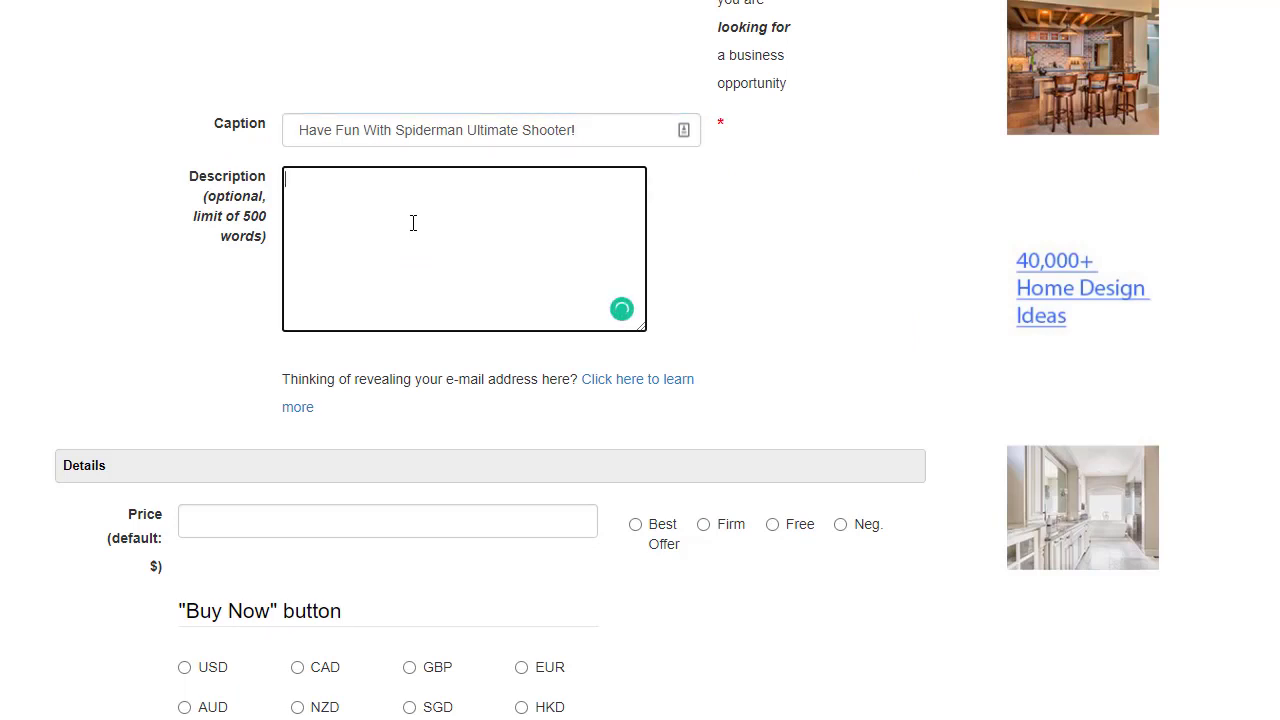
{"action": "type", "text": "Anyone want to join with u"}
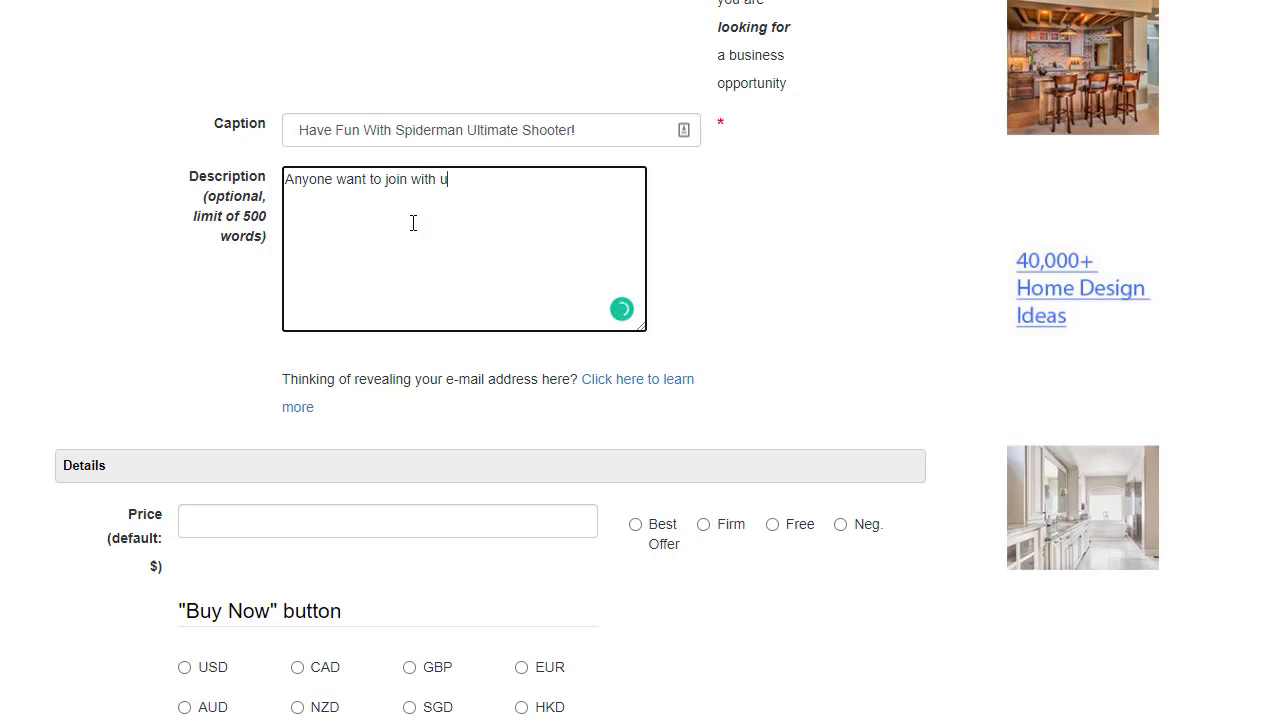
{"action": "type", "text": "s and"}
{"action": "key", "text": "ctrl+v"}
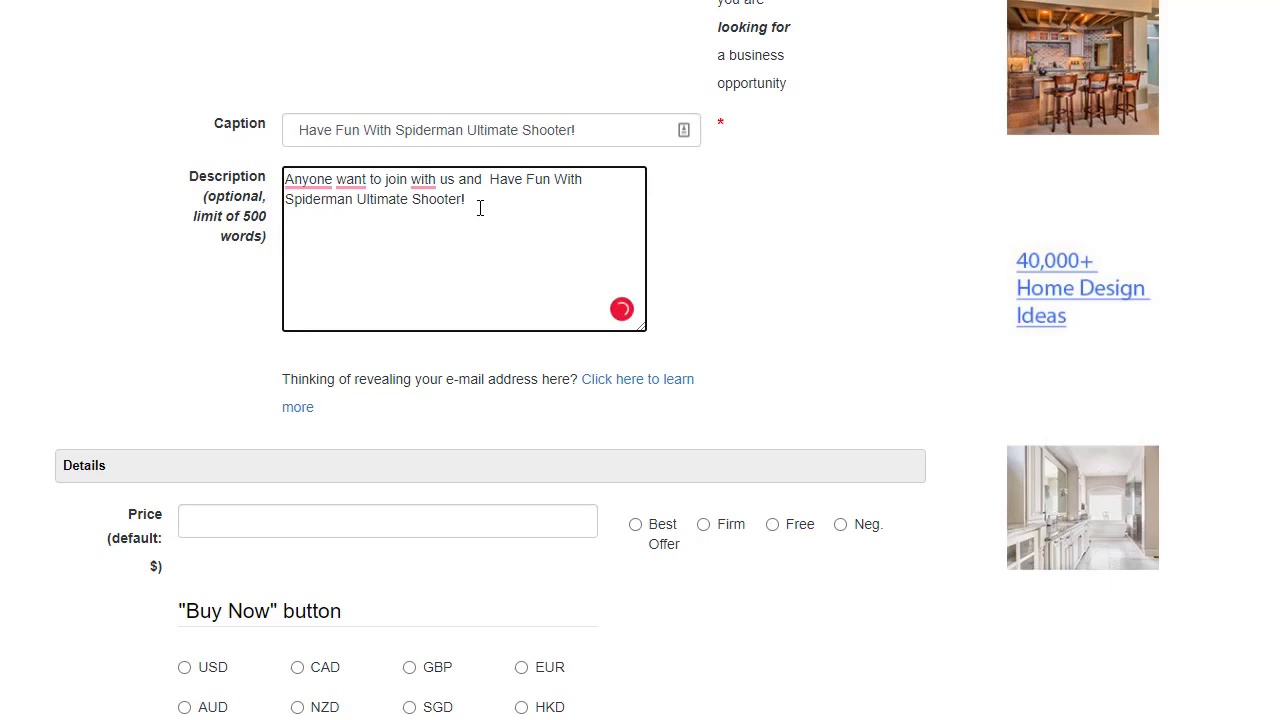
{"action": "type", "text": "ick Here M"}
{"action": "type", "text": "or More Details"}
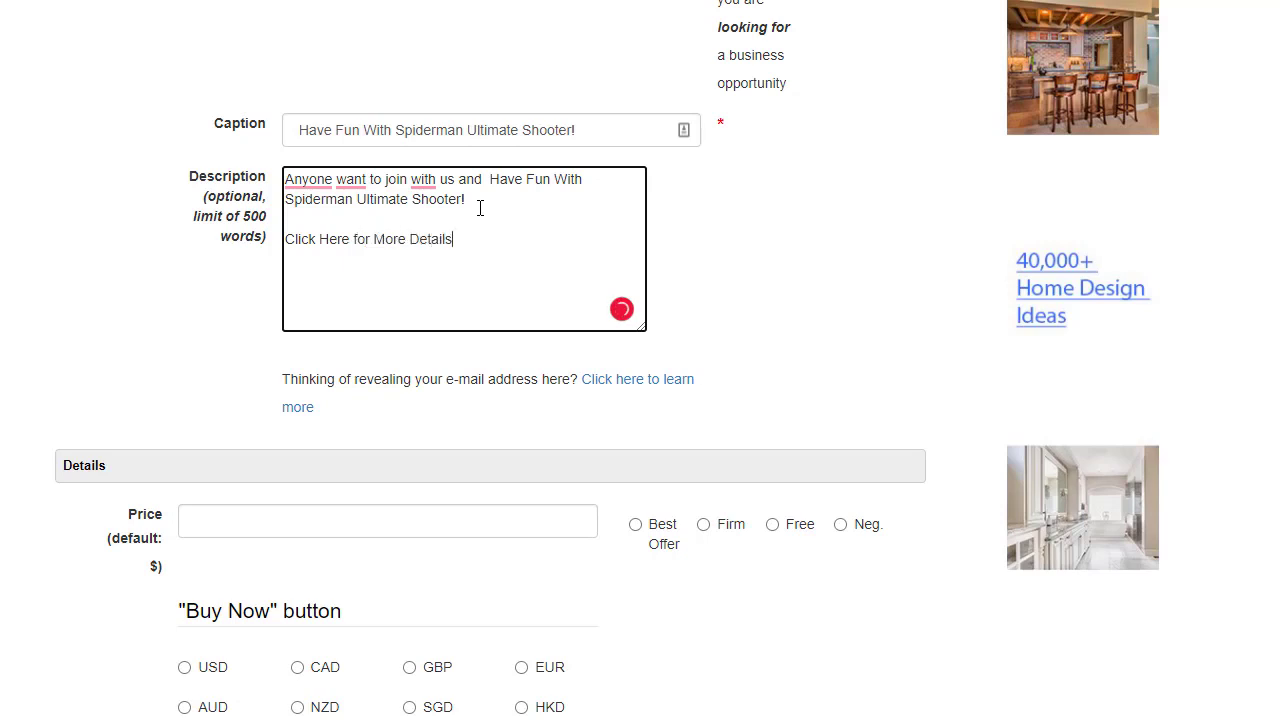
{"action": "type", "text": ":"}
Apply the suggested grammar corrections so the description begins with "Does anyone want to join us"
{"action": "left_click", "coordinate": [308, 180]}
{"action": "left_click", "coordinate": [343, 237]}
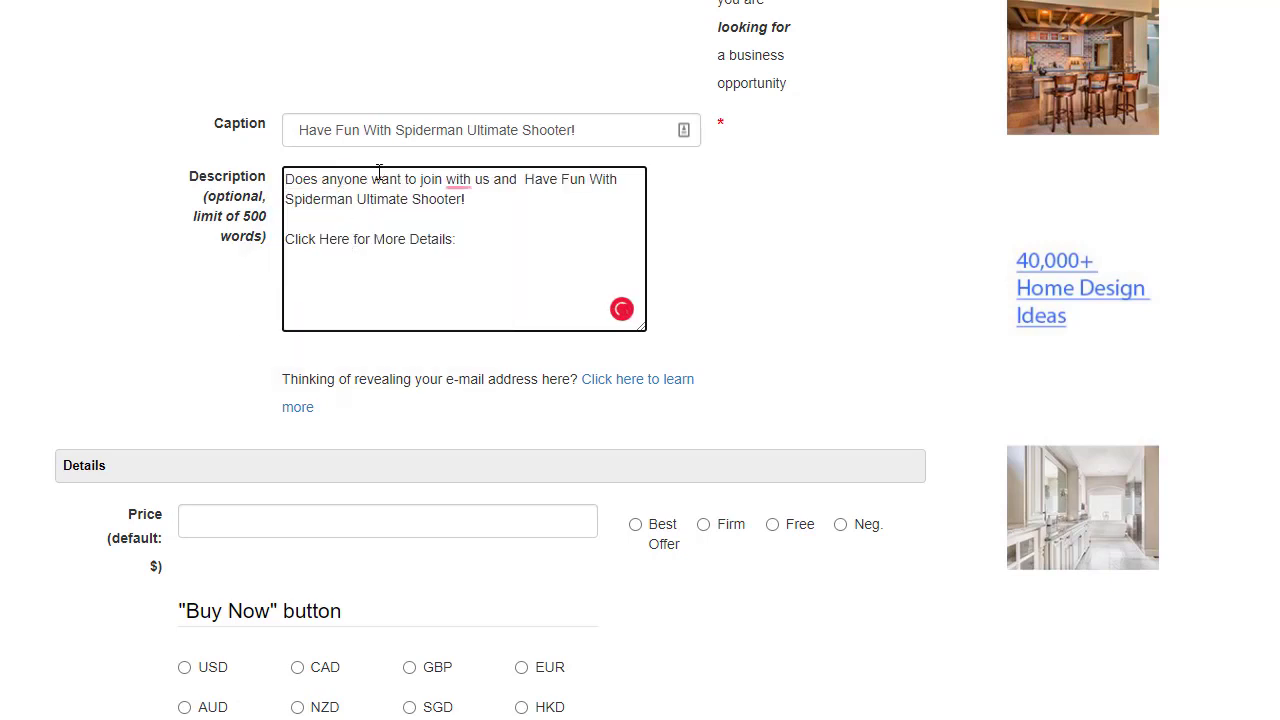
{"action": "left_click", "coordinate": [456, 180]}
{"action": "left_click", "coordinate": [478, 234]}
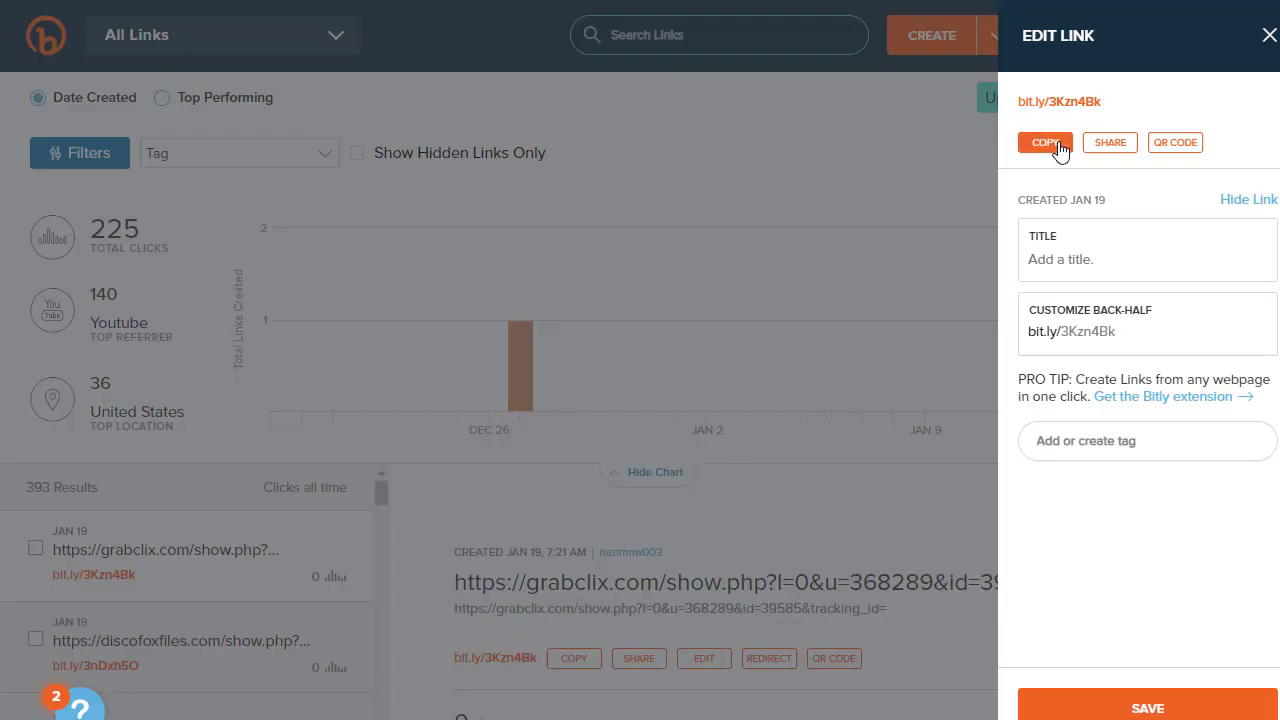
{"action": "left_click", "coordinate": [1045, 143]}
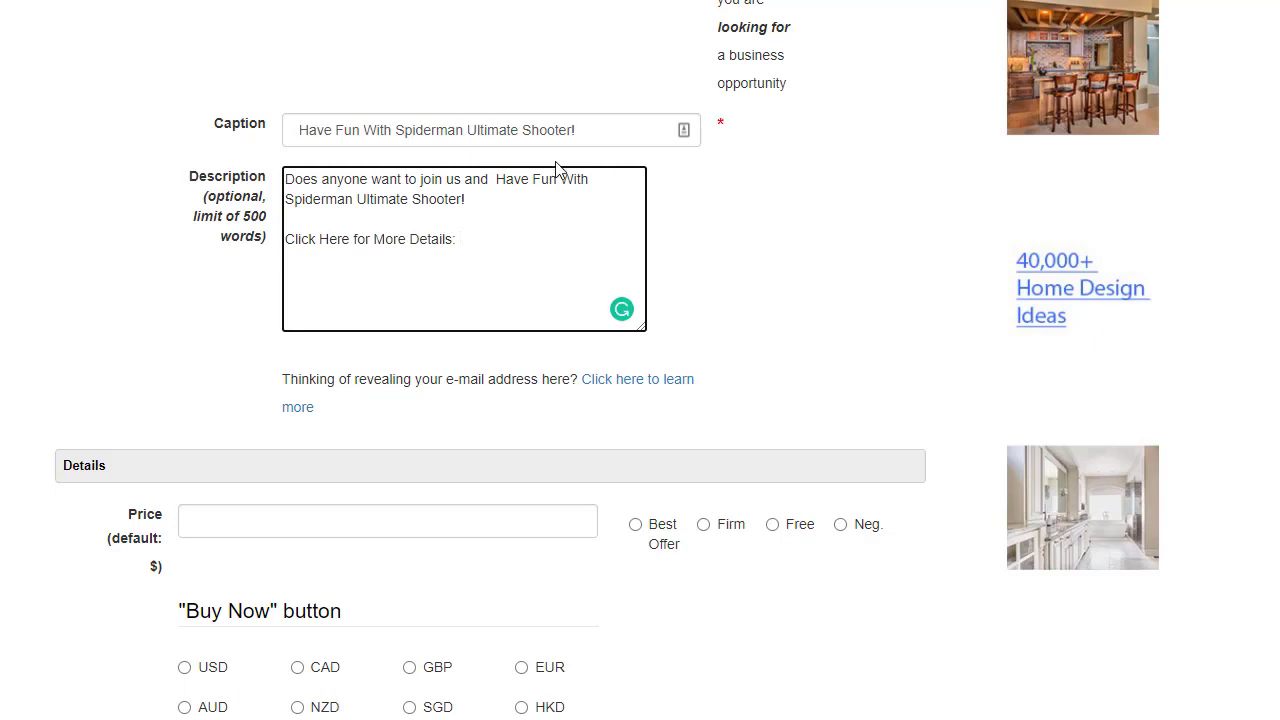
{"action": "key", "text": "ctrl+v"}
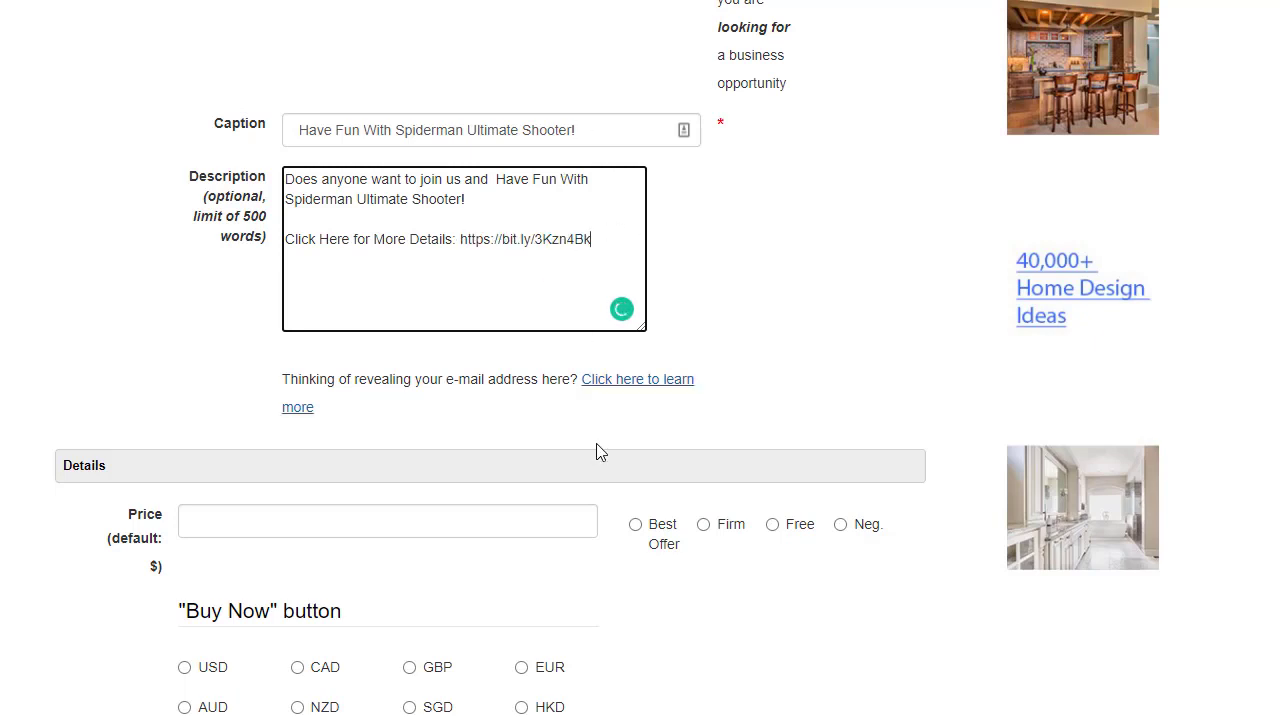
{"action": "scroll", "coordinate": [1232, 337], "scroll_direction": "down", "scroll_amount": 3}
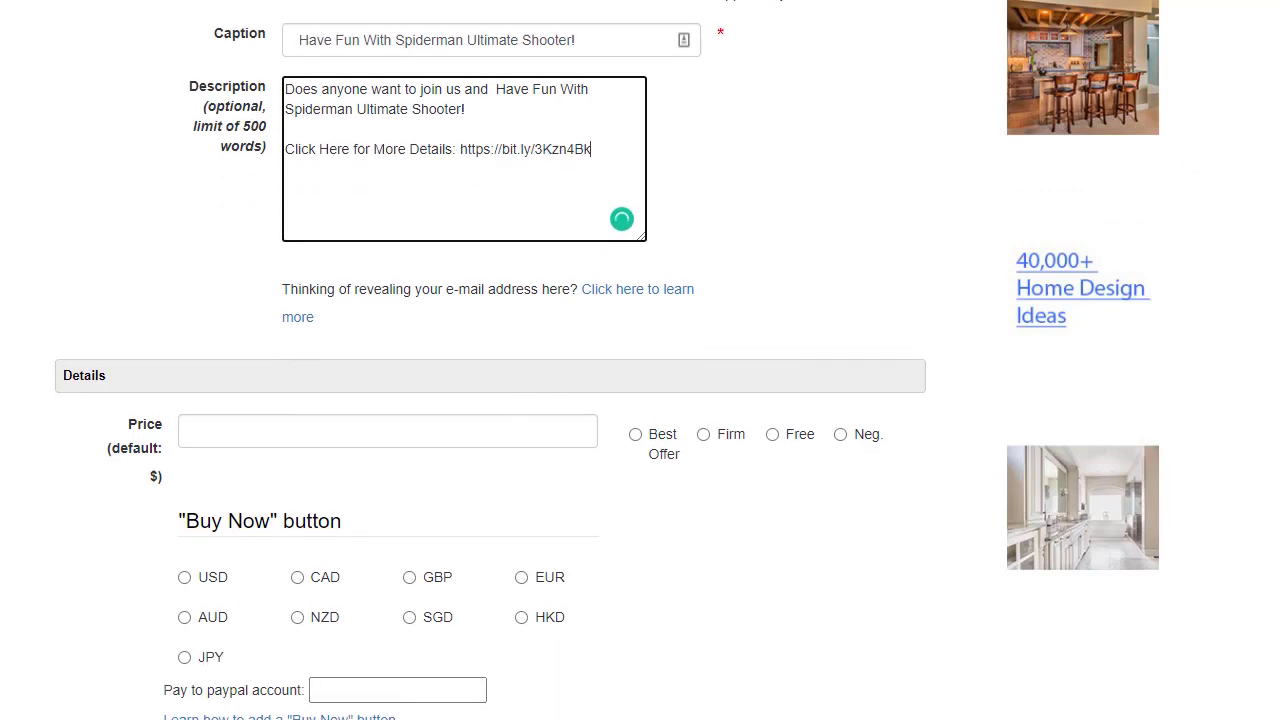
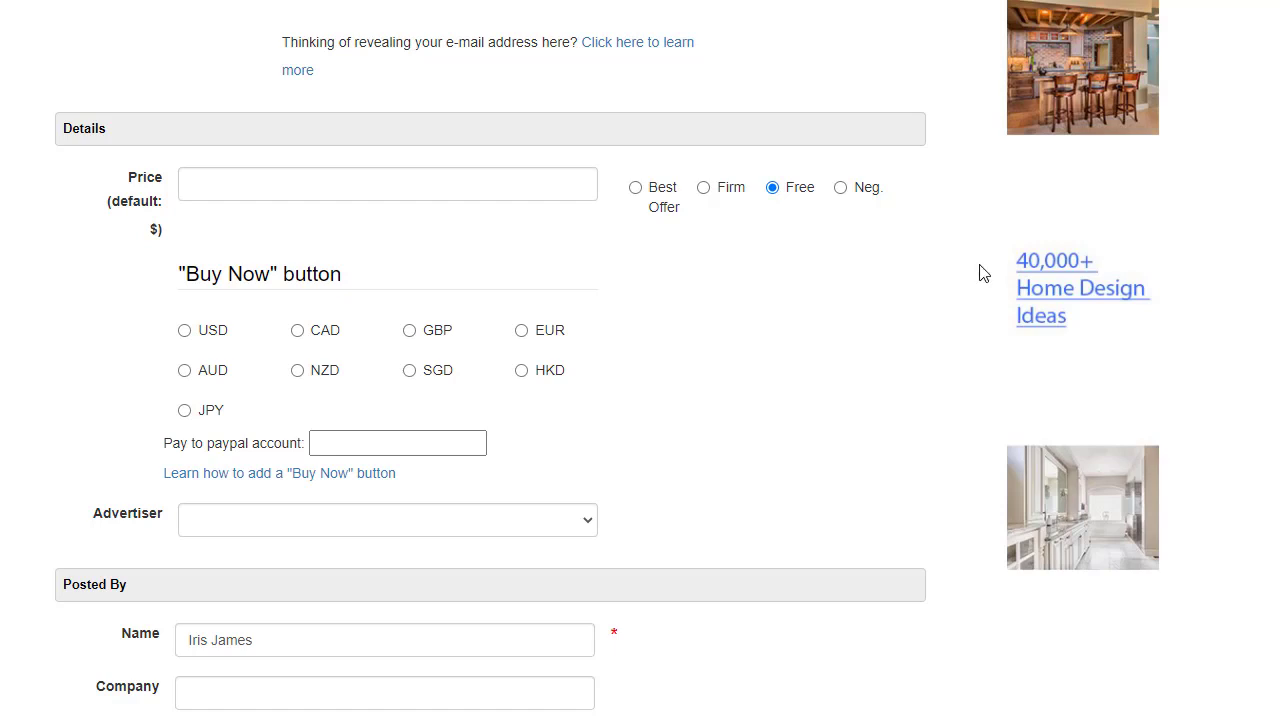
Enter Spider Gaming as the poster's company and view the available province and county choices
{"action": "scroll", "coordinate": [1277, 437], "scroll_direction": "down", "scroll_amount": 6}
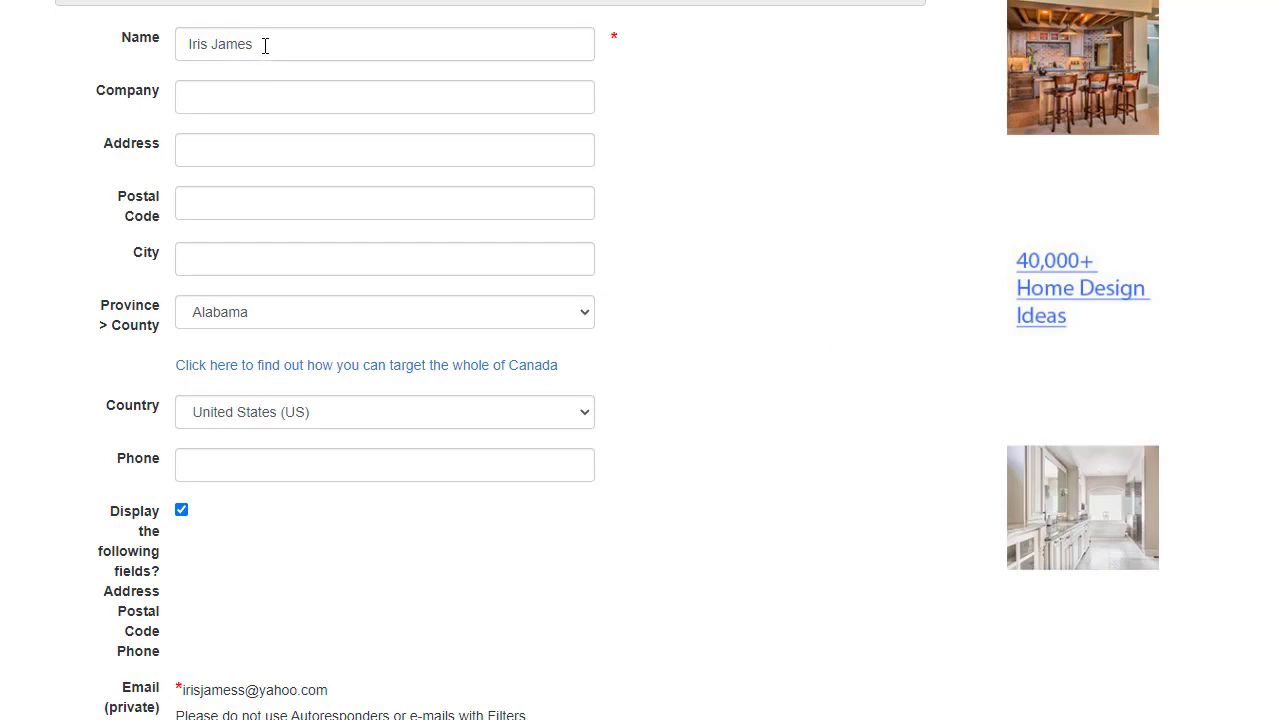
{"action": "left_click", "coordinate": [236, 96]}
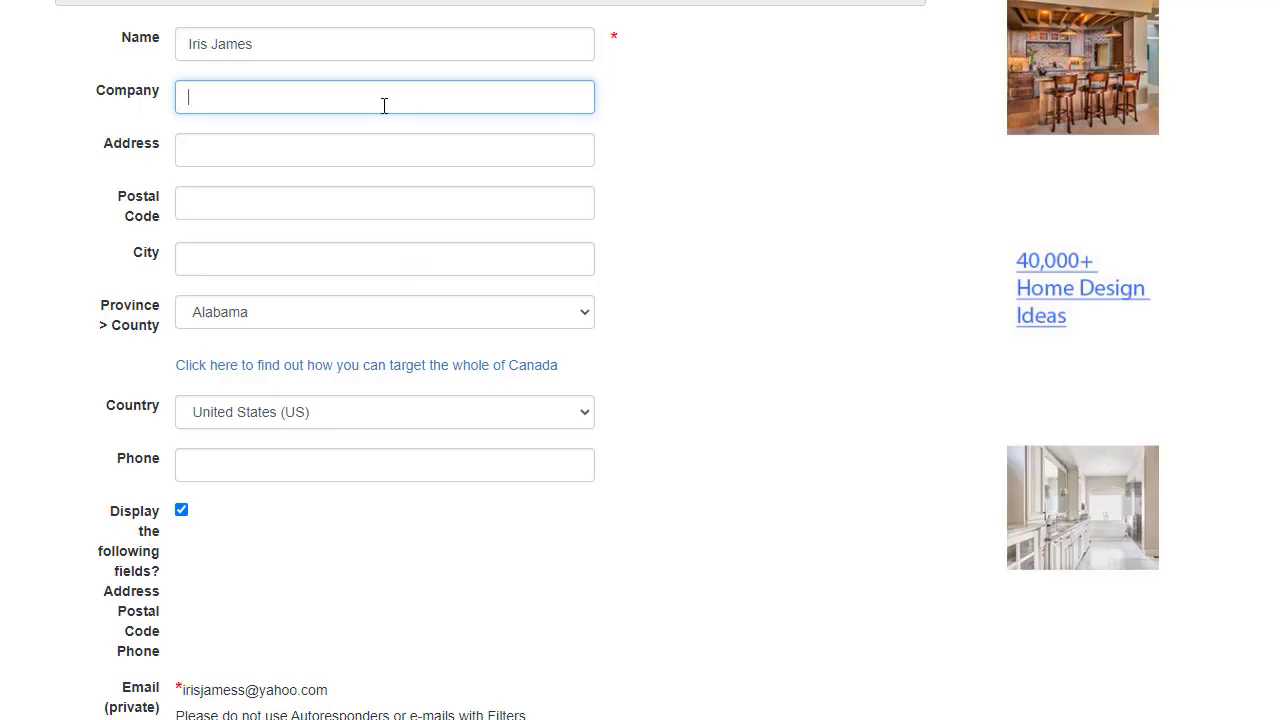
{"action": "type", "text": "der Gaming"}
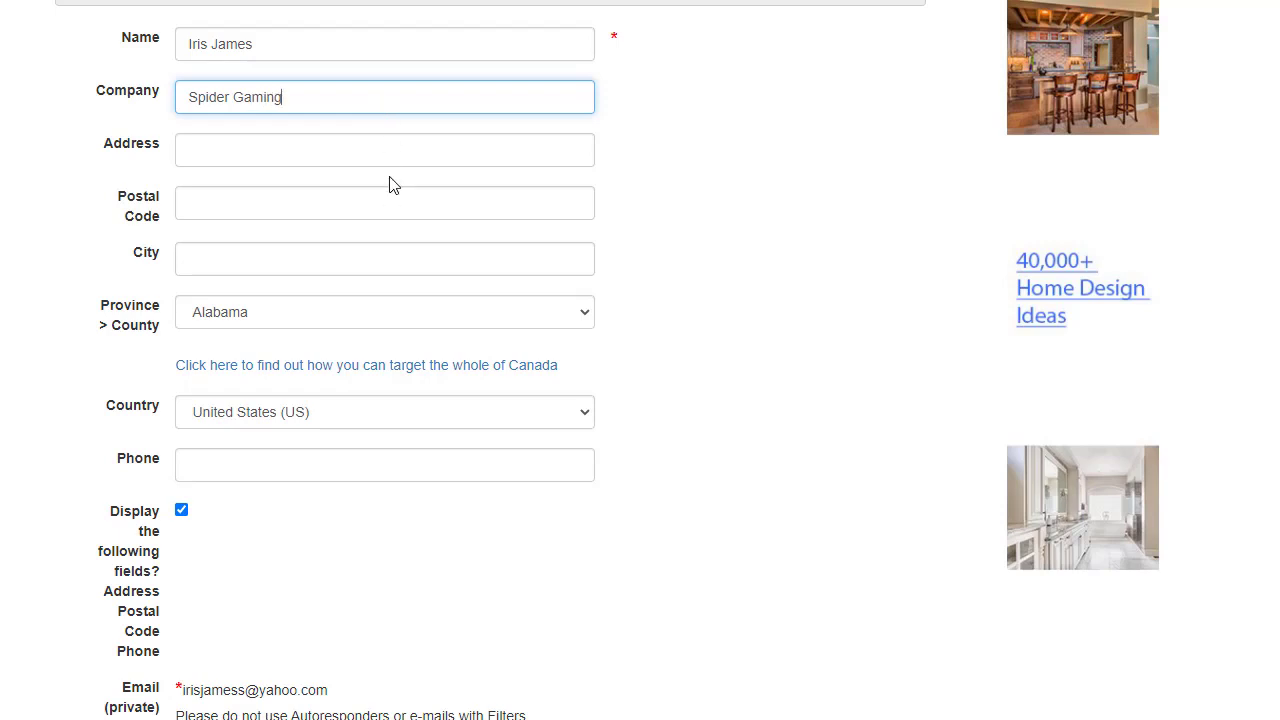
{"action": "left_click", "coordinate": [370, 320]}
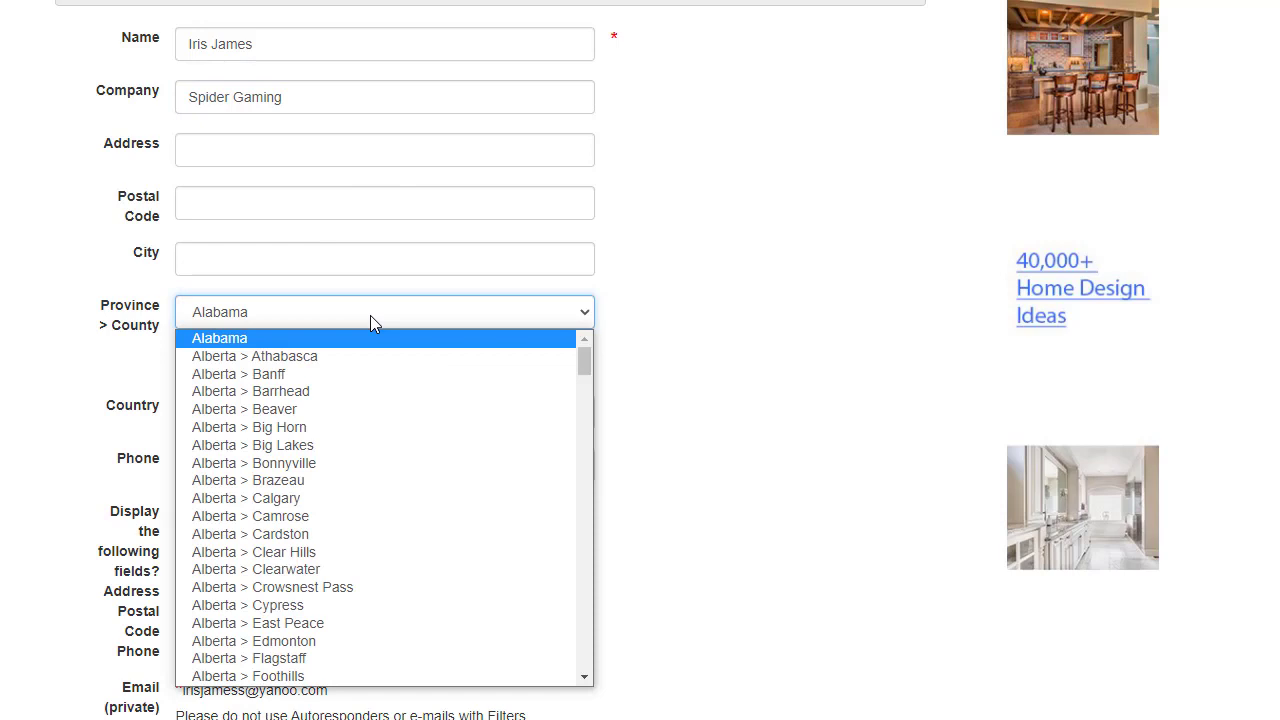
{"action": "left_click", "coordinate": [697, 337]}
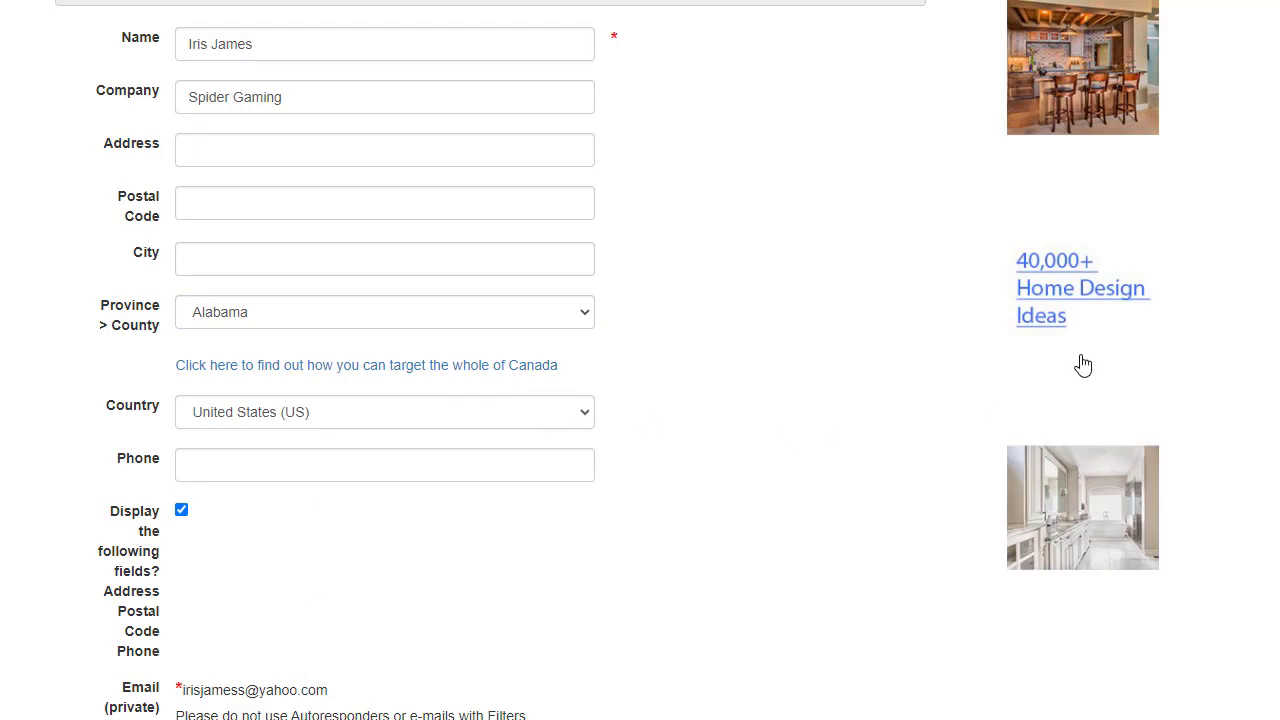
Set the poster's country to Canada and the province and county to Ontario > Lake Ontario
{"action": "scroll", "coordinate": [900, 334], "scroll_direction": "down", "scroll_amount": 3}
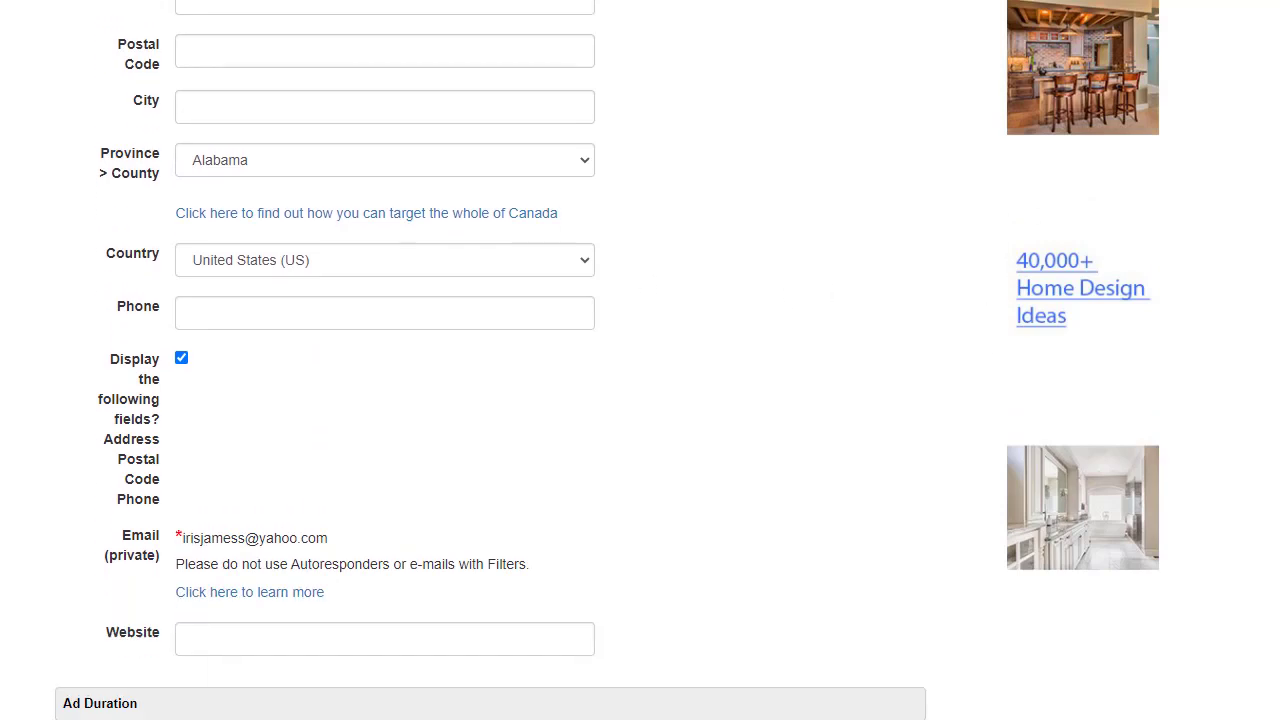
{"action": "left_click", "coordinate": [559, 177]}
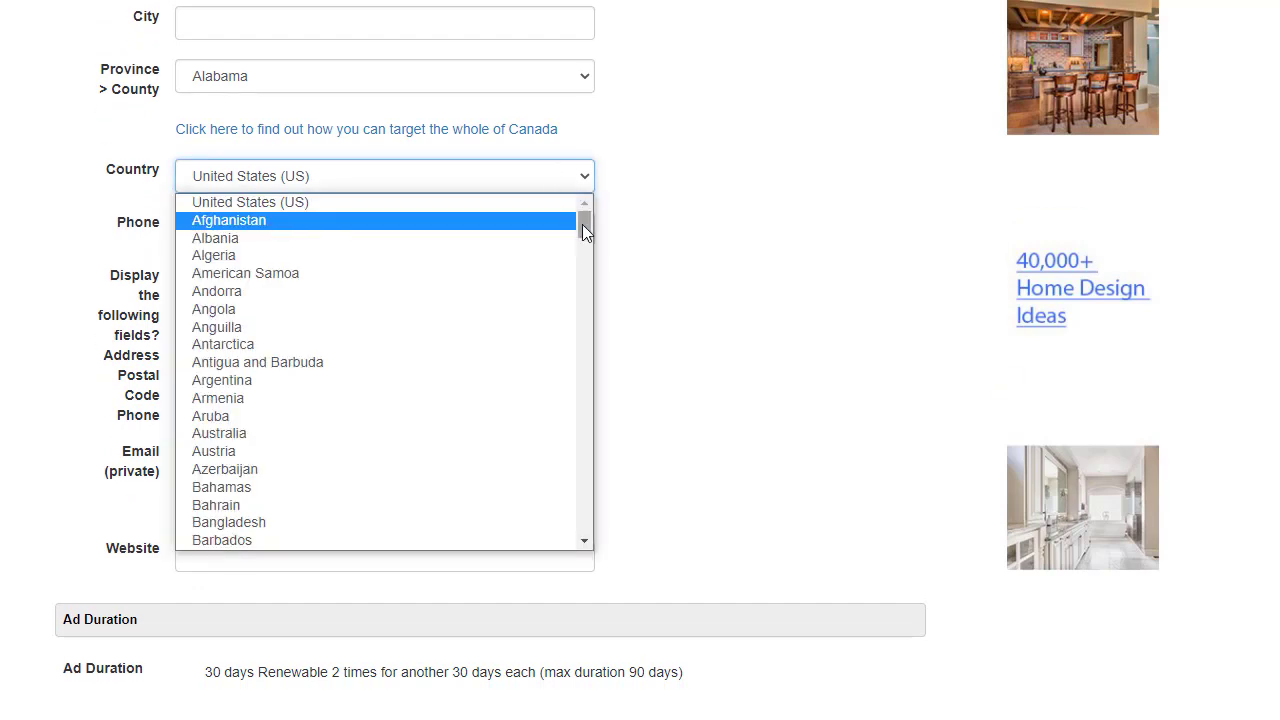
{"action": "key", "text": "c"}
{"action": "left_click_drag", "start_coordinate": [585, 238], "coordinate": [585, 256]}
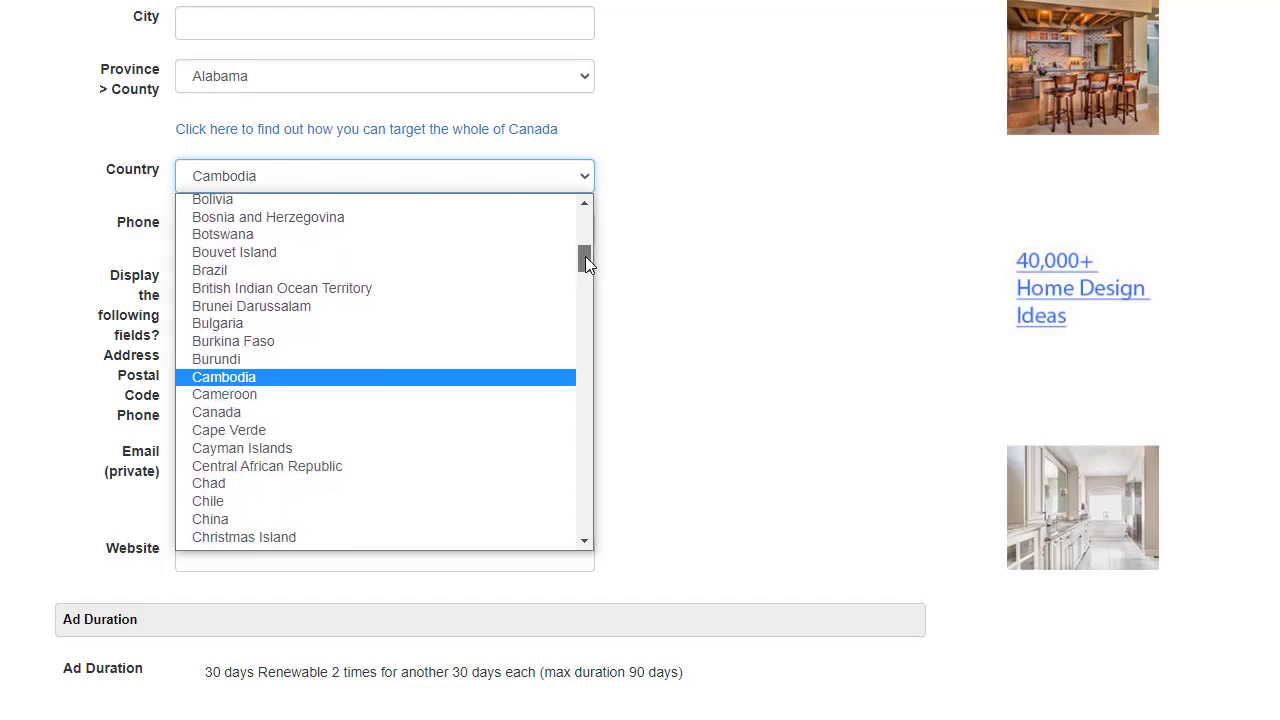
{"action": "left_click", "coordinate": [290, 413]}
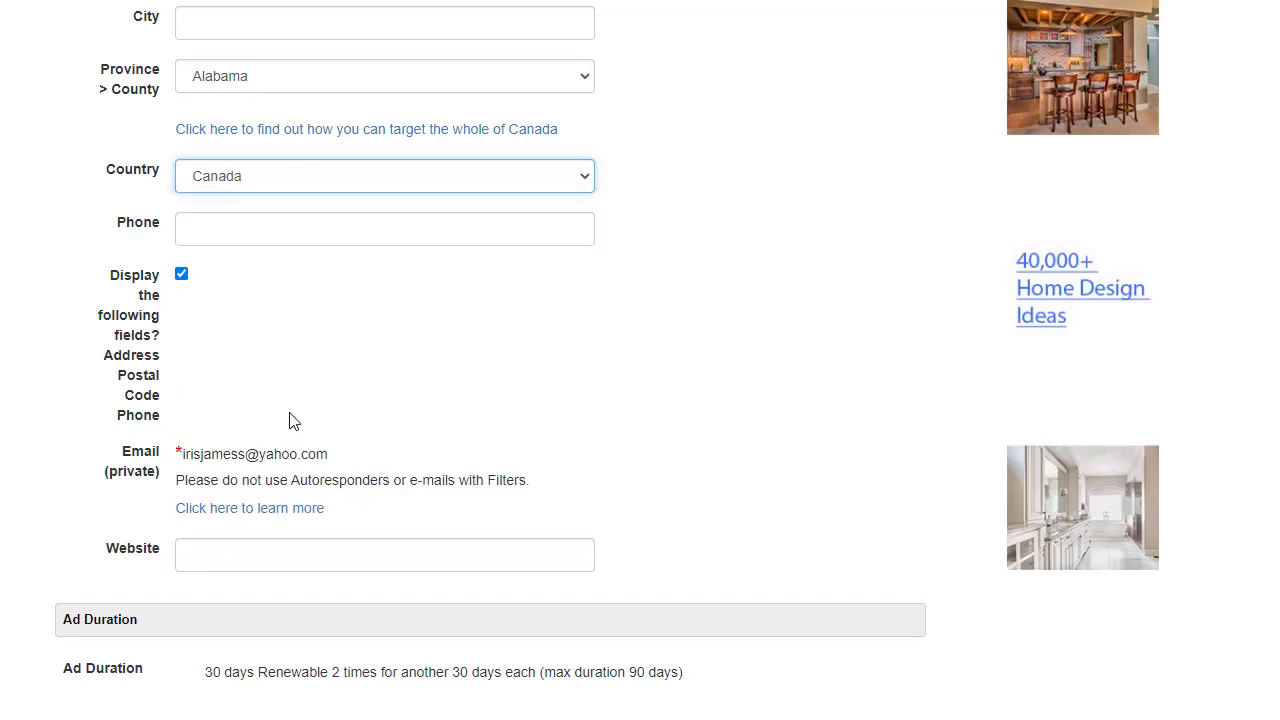
{"action": "left_click", "coordinate": [535, 85]}
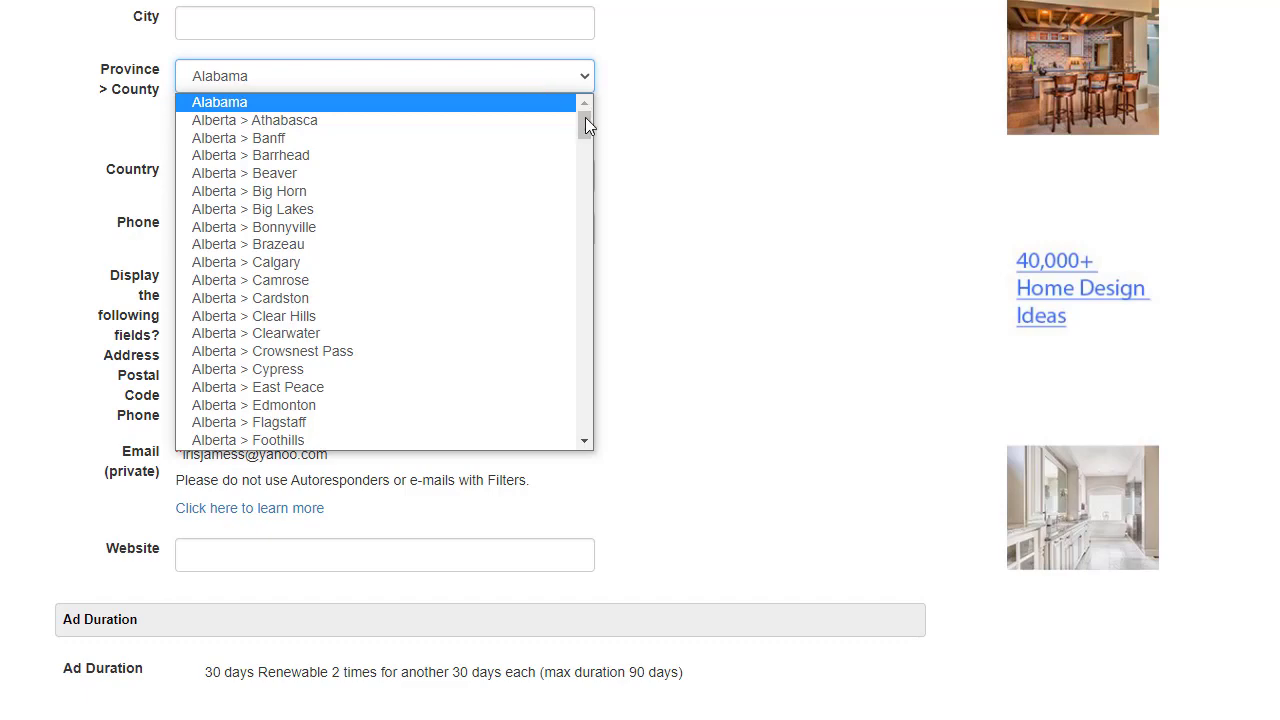
{"action": "left_click_drag", "start_coordinate": [585, 123], "coordinate": [585, 340]}
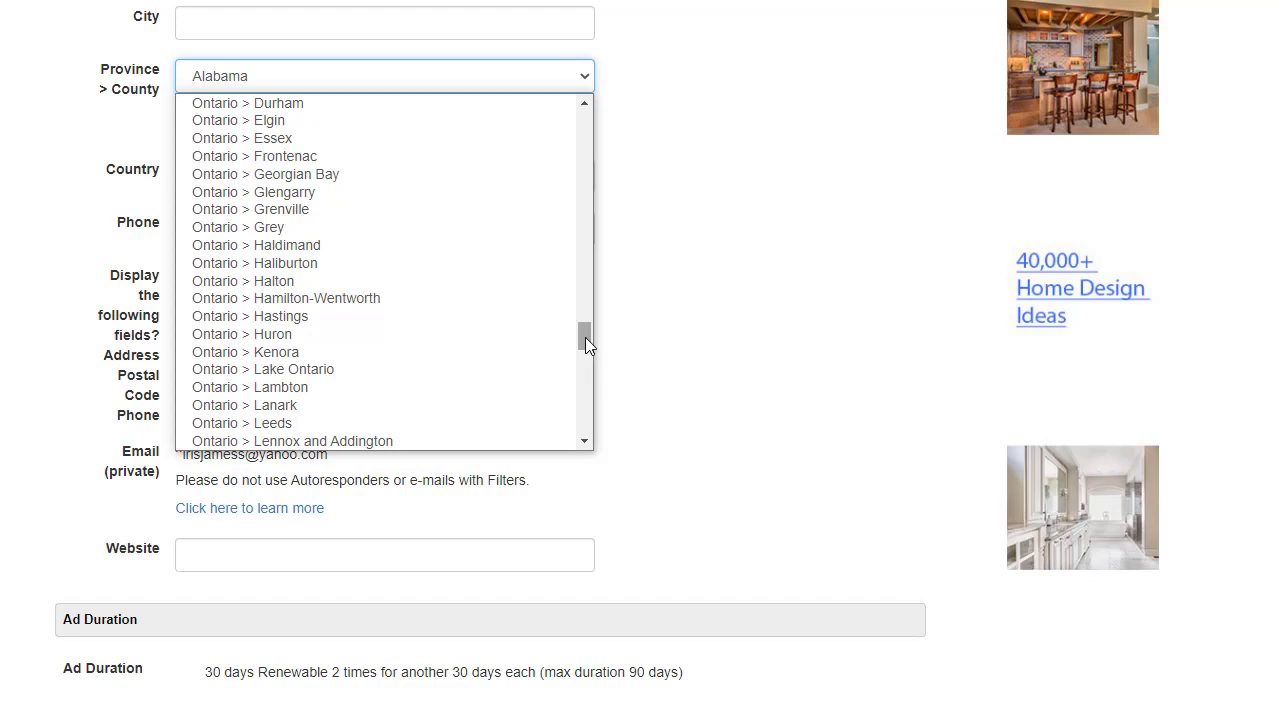
{"action": "left_click", "coordinate": [330, 370]}
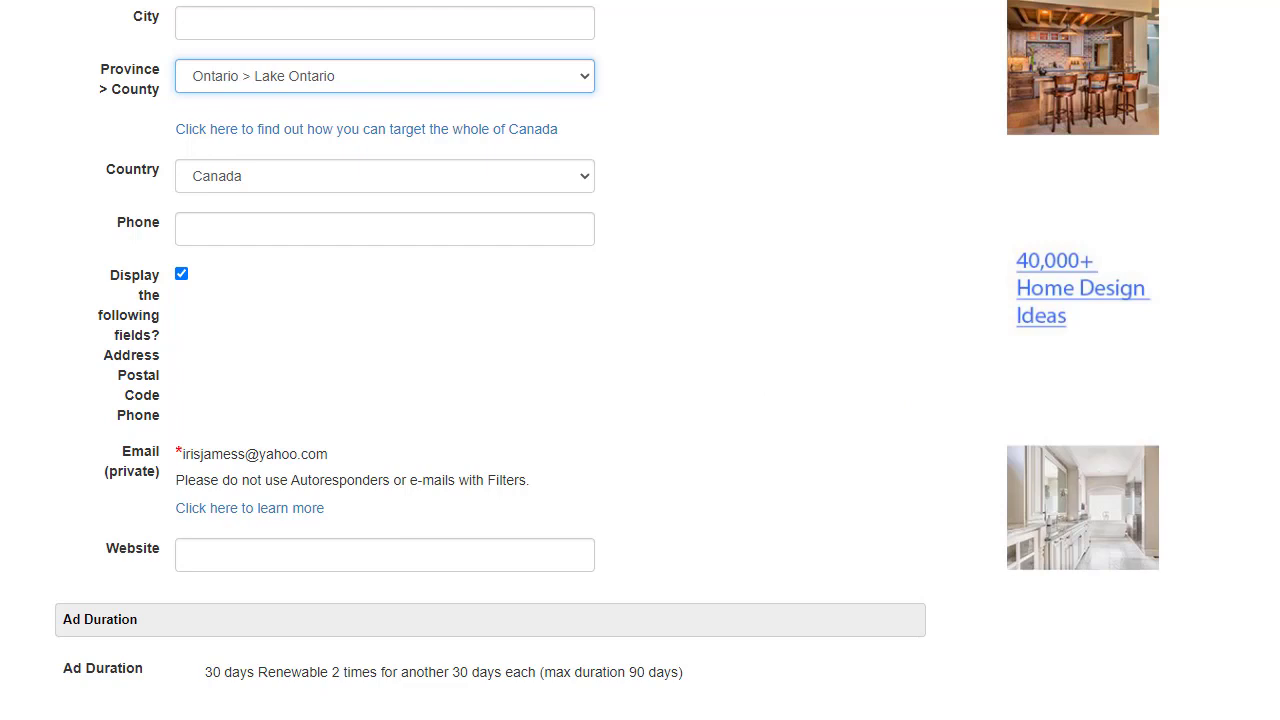
{"action": "scroll", "coordinate": [885, 460], "scroll_direction": "down", "scroll_amount": 3}
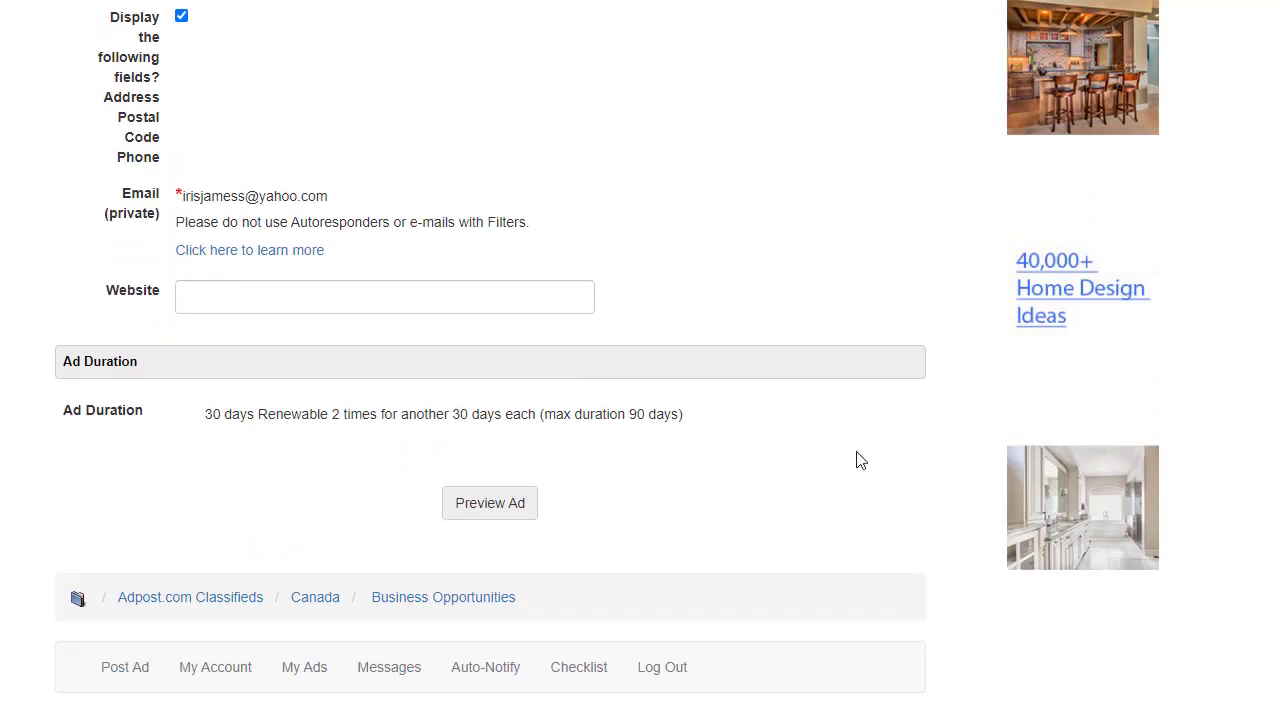
{"action": "left_click", "coordinate": [459, 290]}
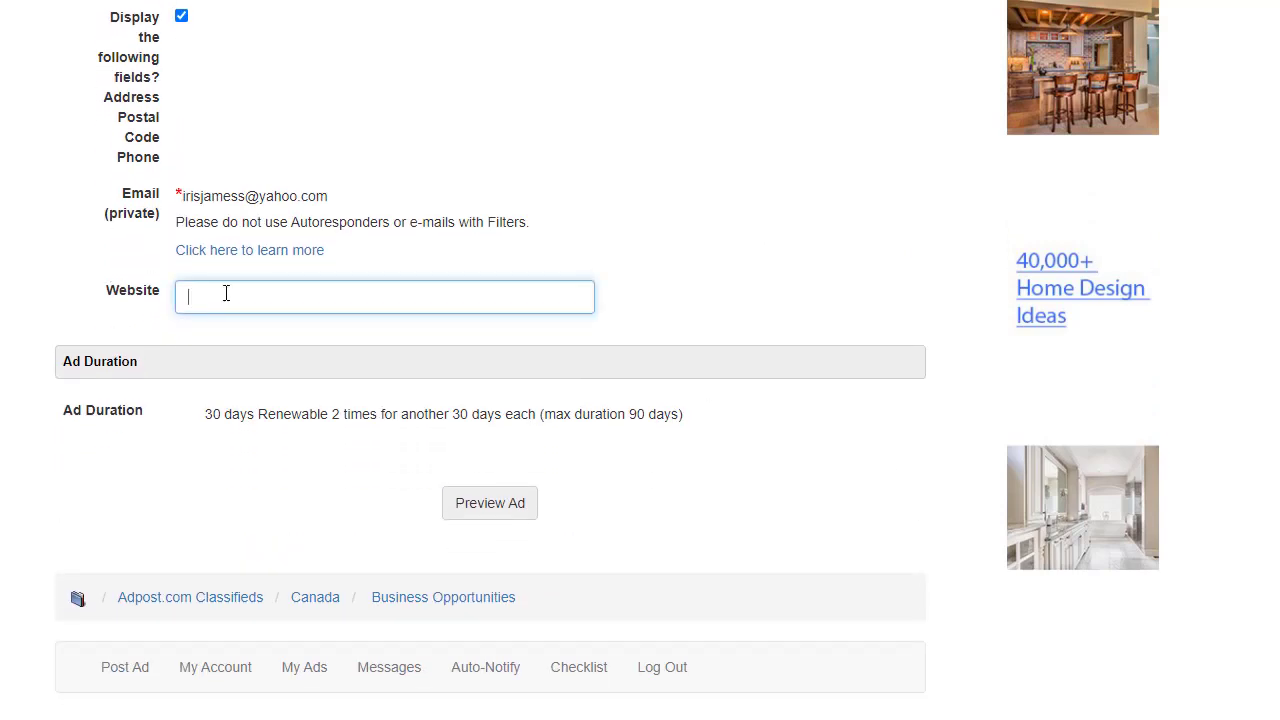
{"action": "type", "text": "https://bit.ly/3Kzn4Bk"}
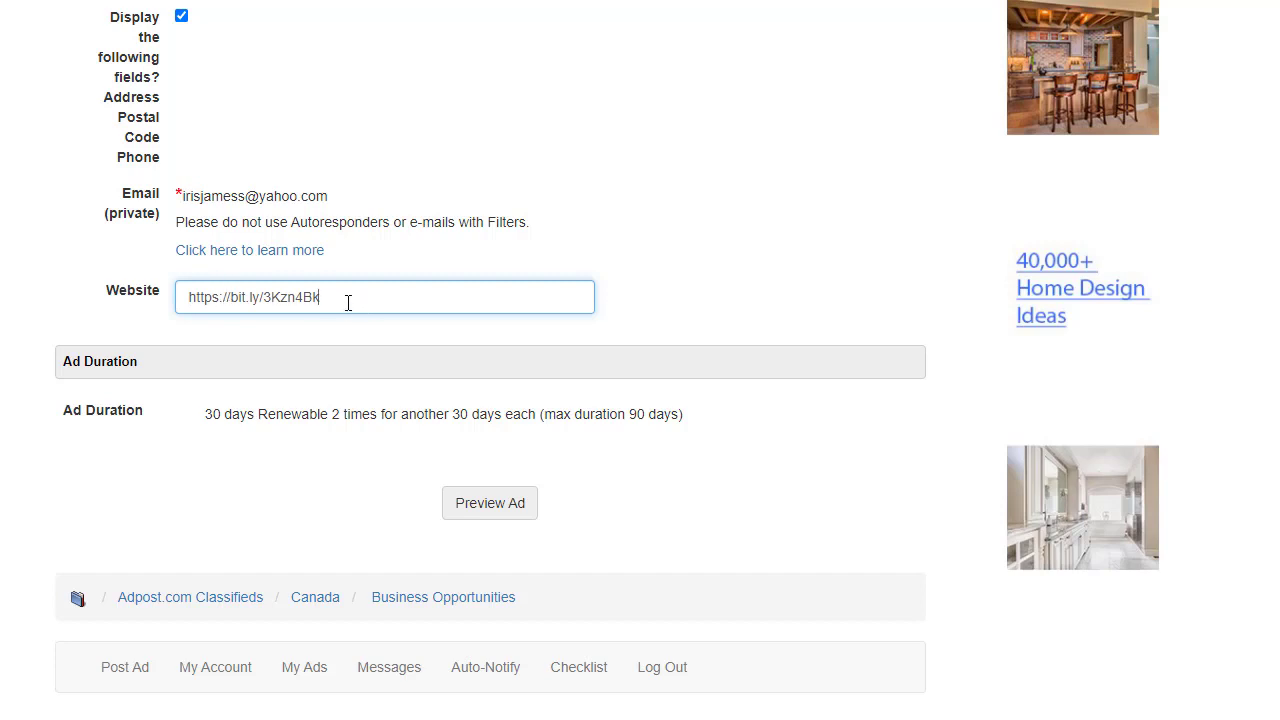
{"action": "left_click", "coordinate": [497, 507]}
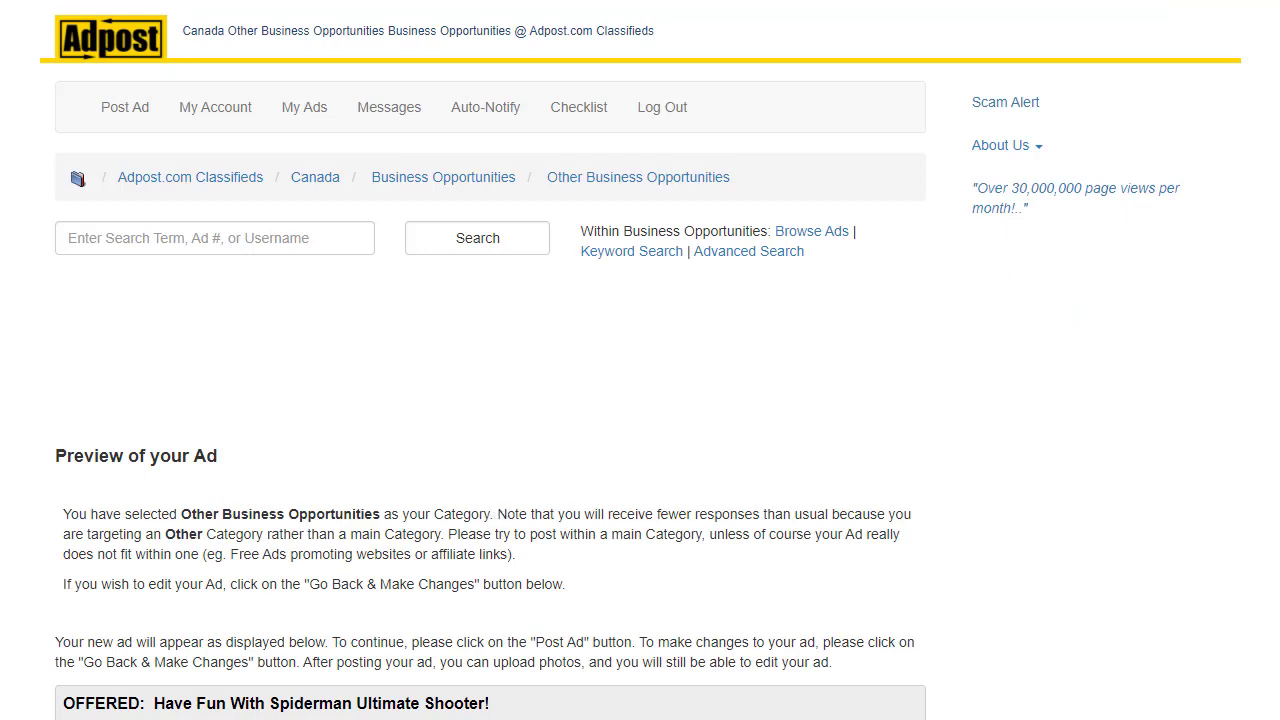
{"action": "scroll", "coordinate": [640, 360], "scroll_direction": "down", "scroll_amount": 5}
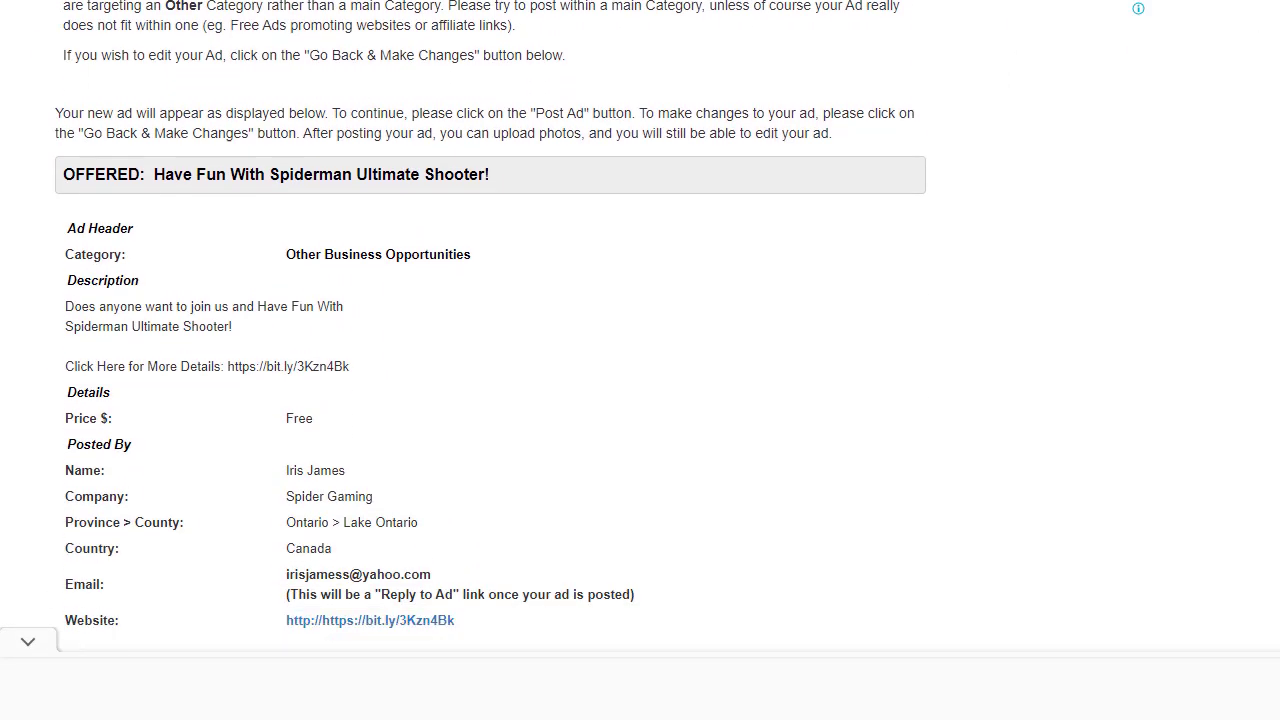
{"action": "scroll", "coordinate": [640, 360], "scroll_direction": "down", "scroll_amount": 1}
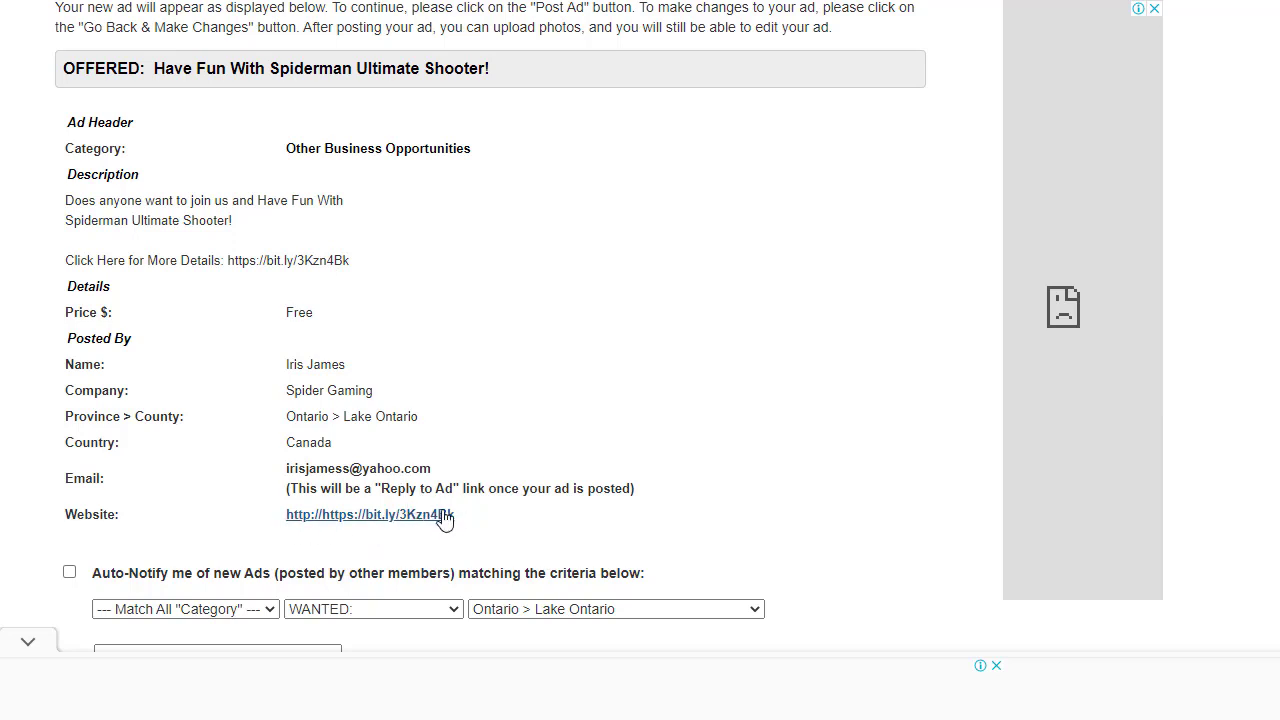
{"action": "left_click", "coordinate": [30, 641]}
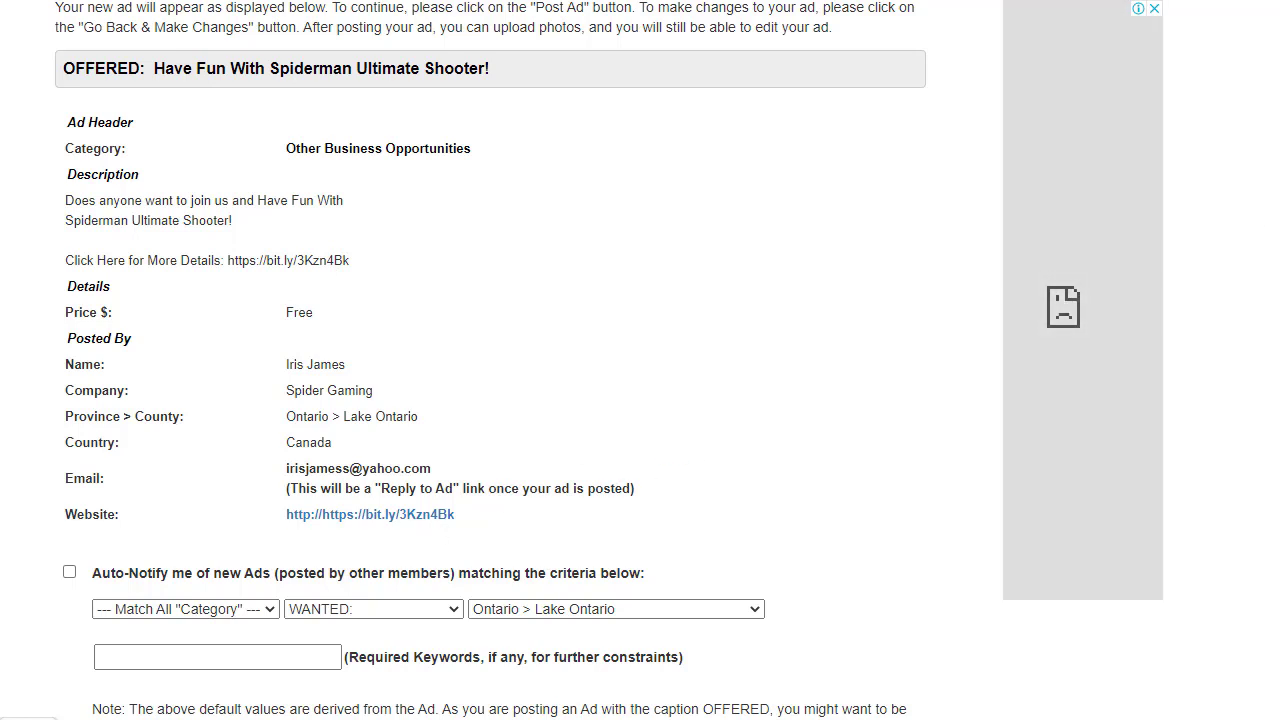
{"action": "scroll", "coordinate": [951, 286], "scroll_direction": "down", "scroll_amount": 2}
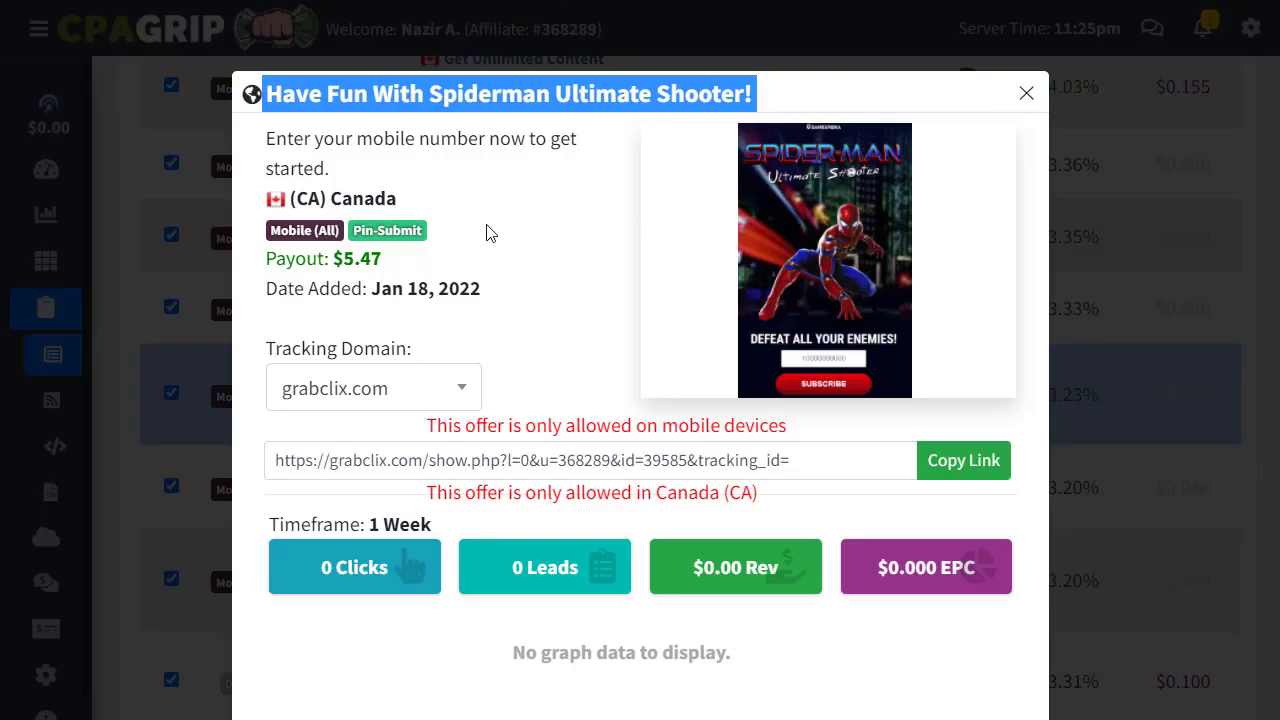
Save the Spiderman Ultimate Shooter offer image from CPAGrip to the Desktop as a PNG and return to the Adpost preview
{"action": "left_click", "coordinate": [379, 258]}
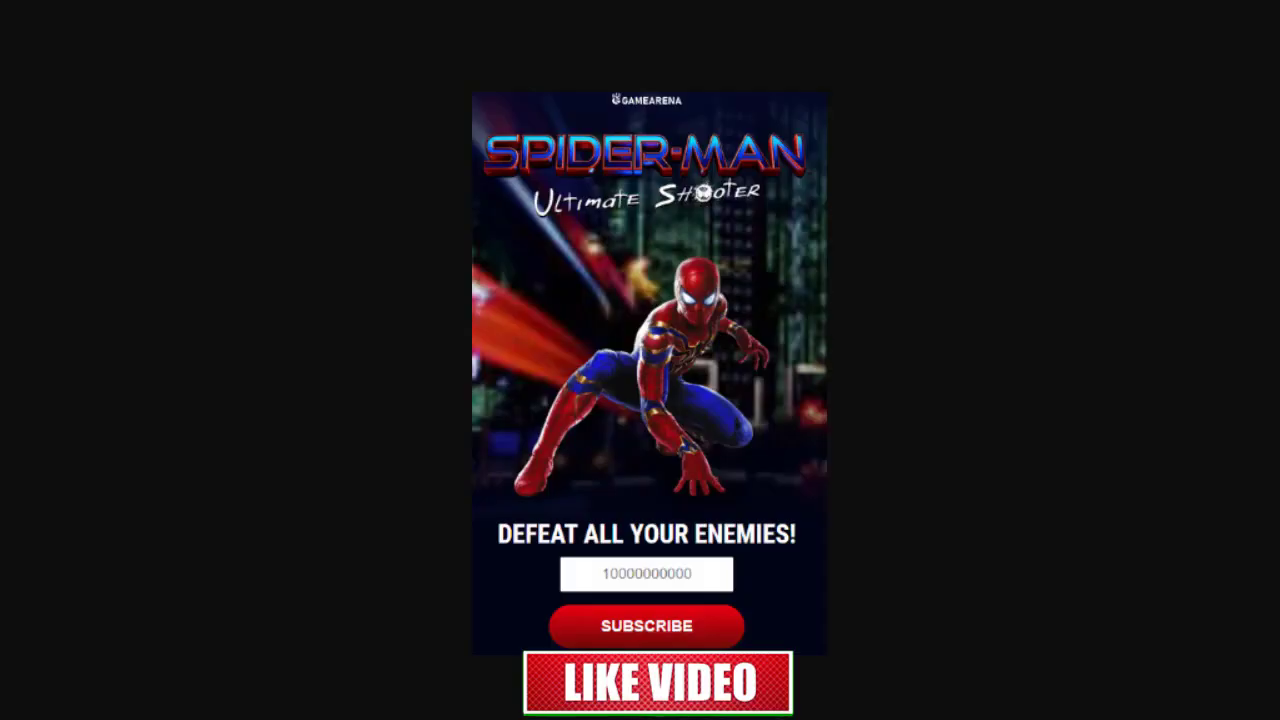
{"action": "right_click", "coordinate": [680, 205]}
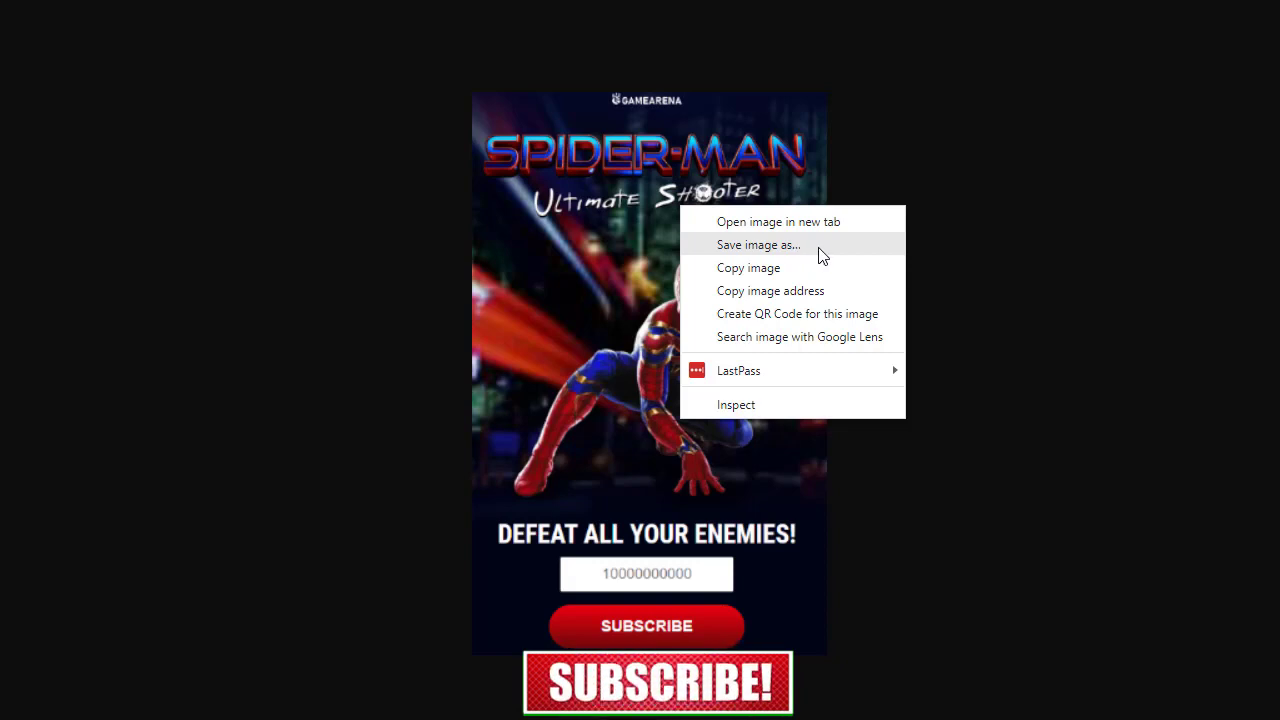
{"action": "left_click", "coordinate": [760, 248]}
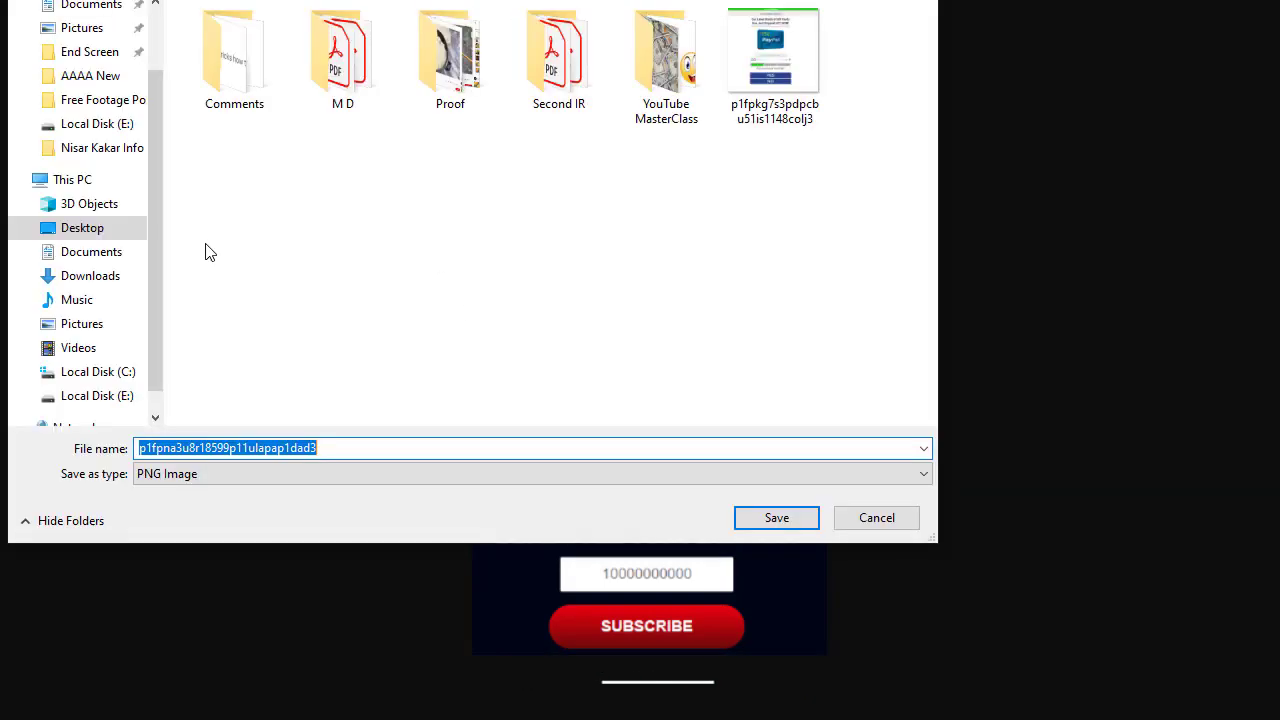
{"action": "left_click", "coordinate": [799, 520]}
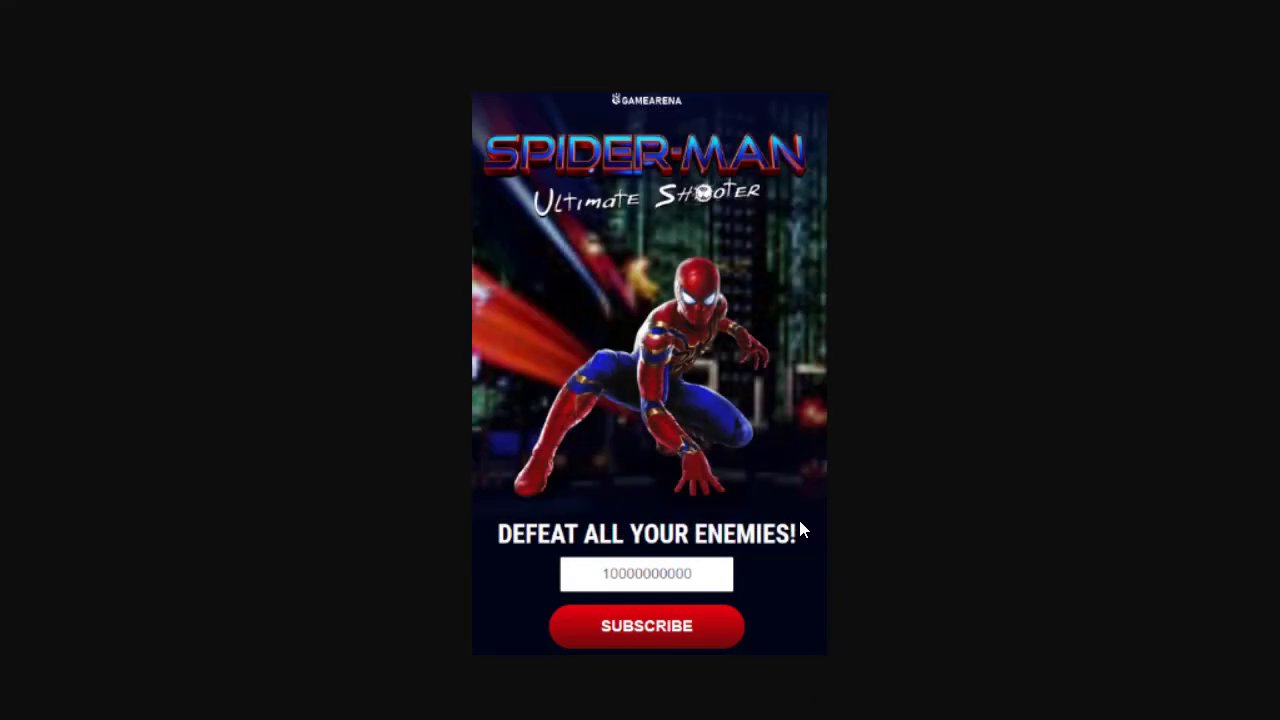
{"action": "key", "text": "ctrl+w"}
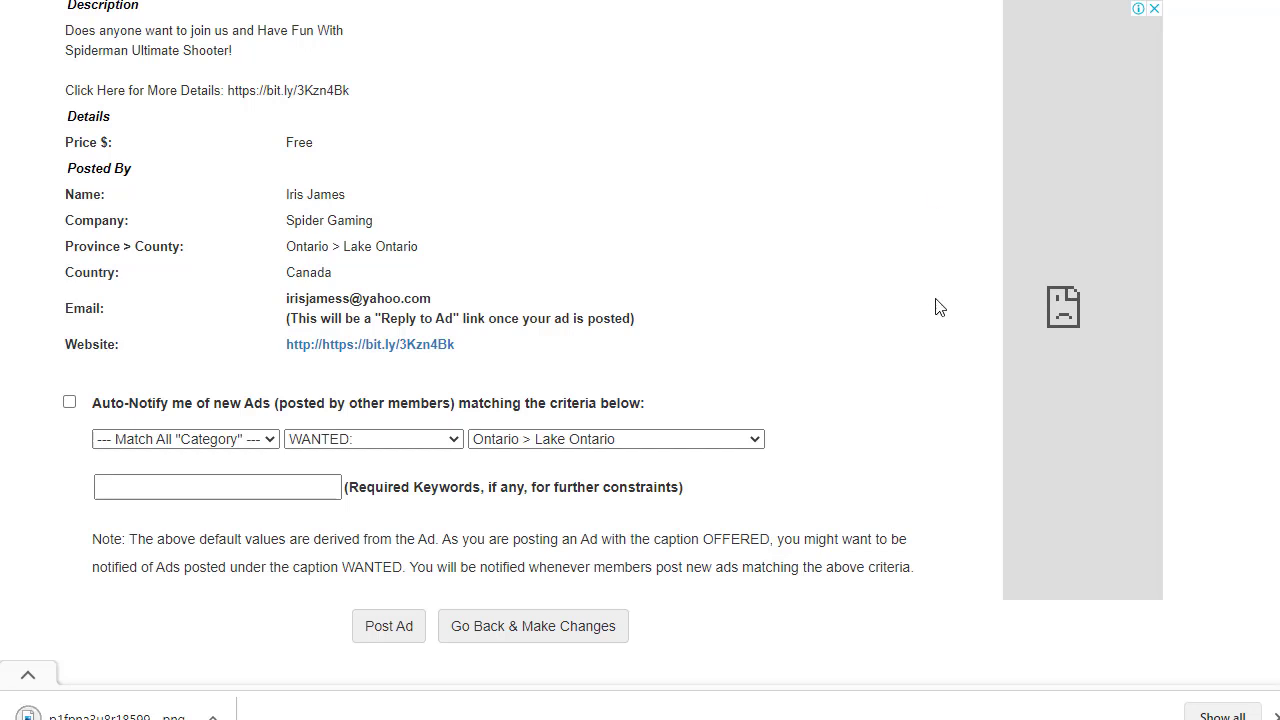
Post the ad and upload the saved Spider-Man image p1fpna3u8r18599p11ulapap1dad3.png as its photo
{"action": "left_click", "coordinate": [401, 630]}
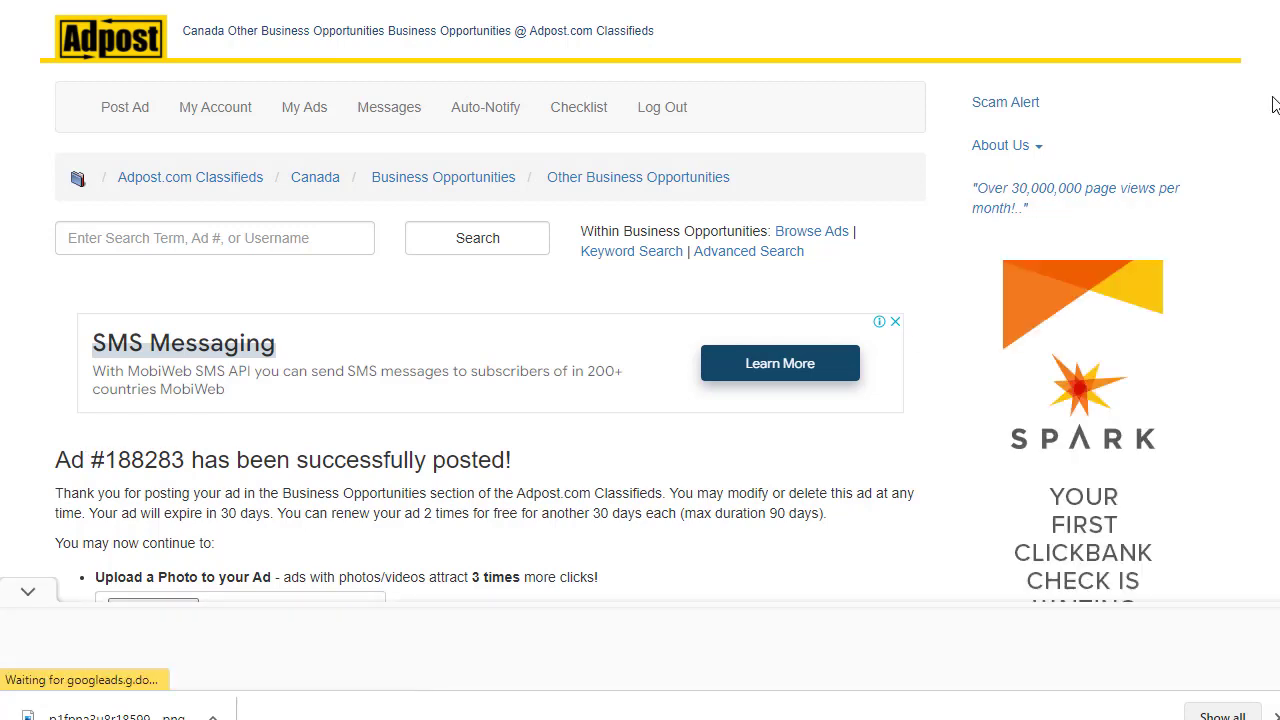
{"action": "scroll", "coordinate": [1245, 186], "scroll_direction": "down", "scroll_amount": 5}
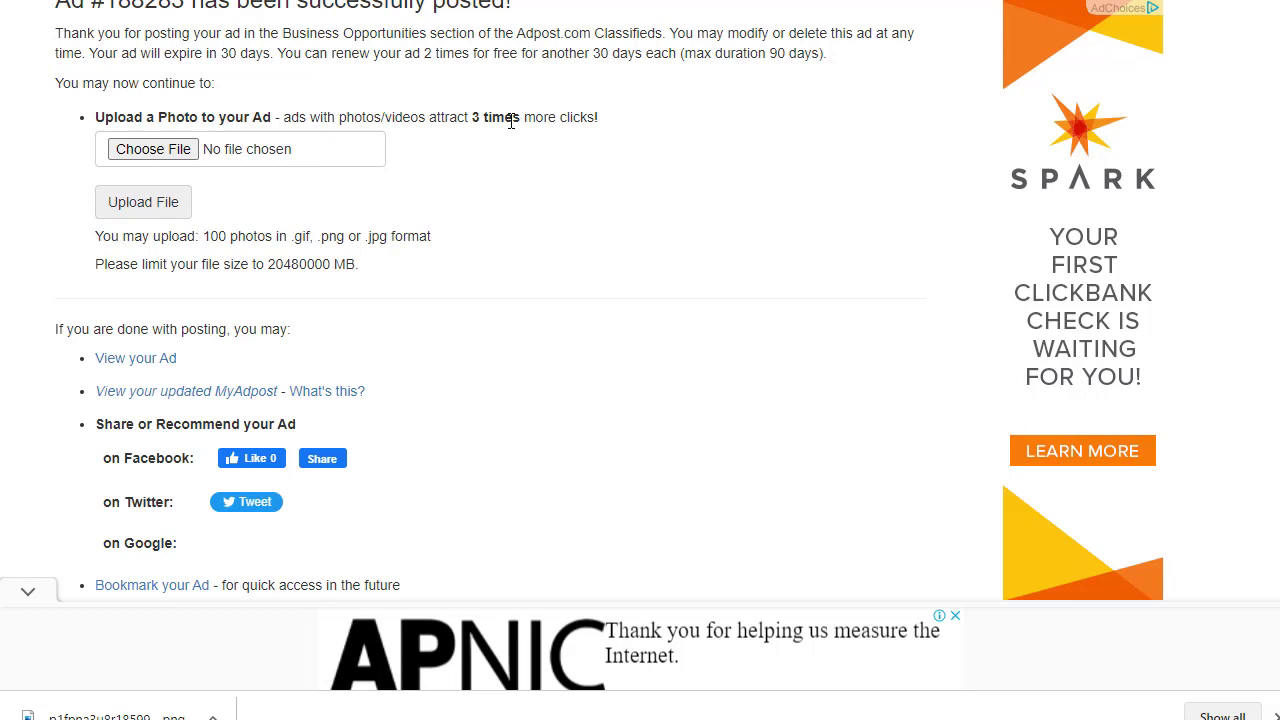
{"action": "left_click", "coordinate": [153, 149]}
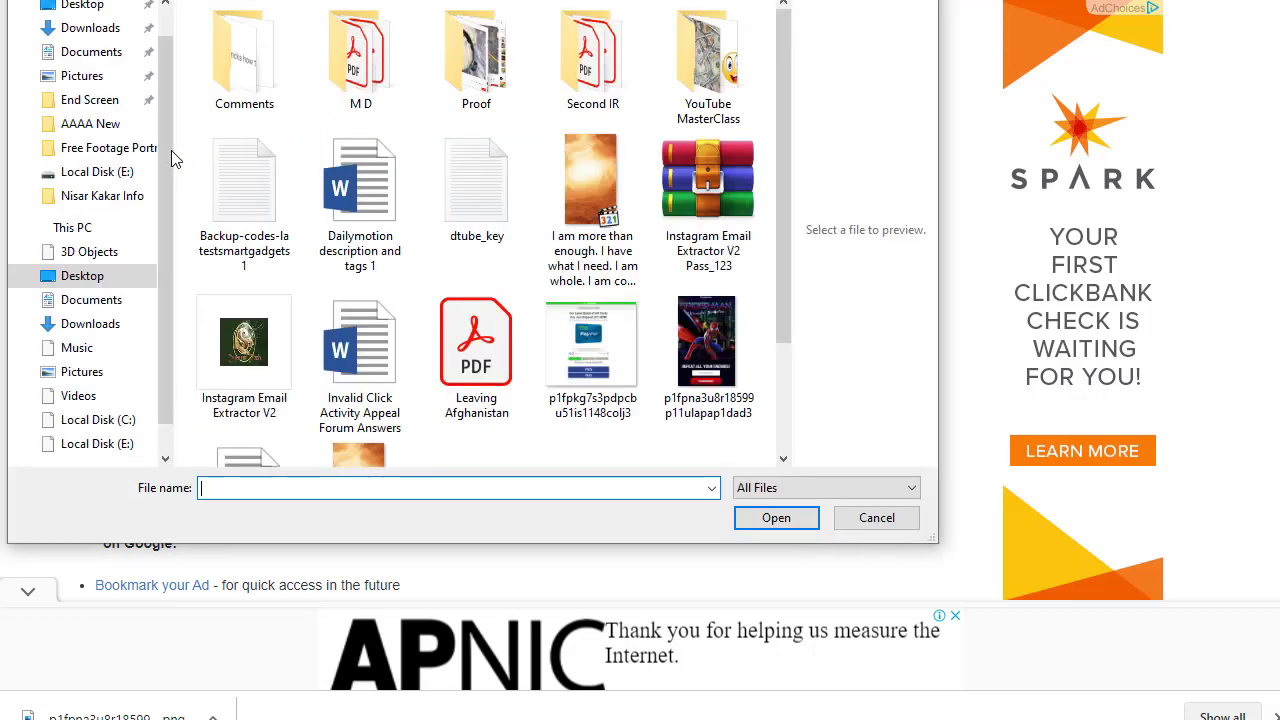
{"action": "double_click", "coordinate": [716, 360]}
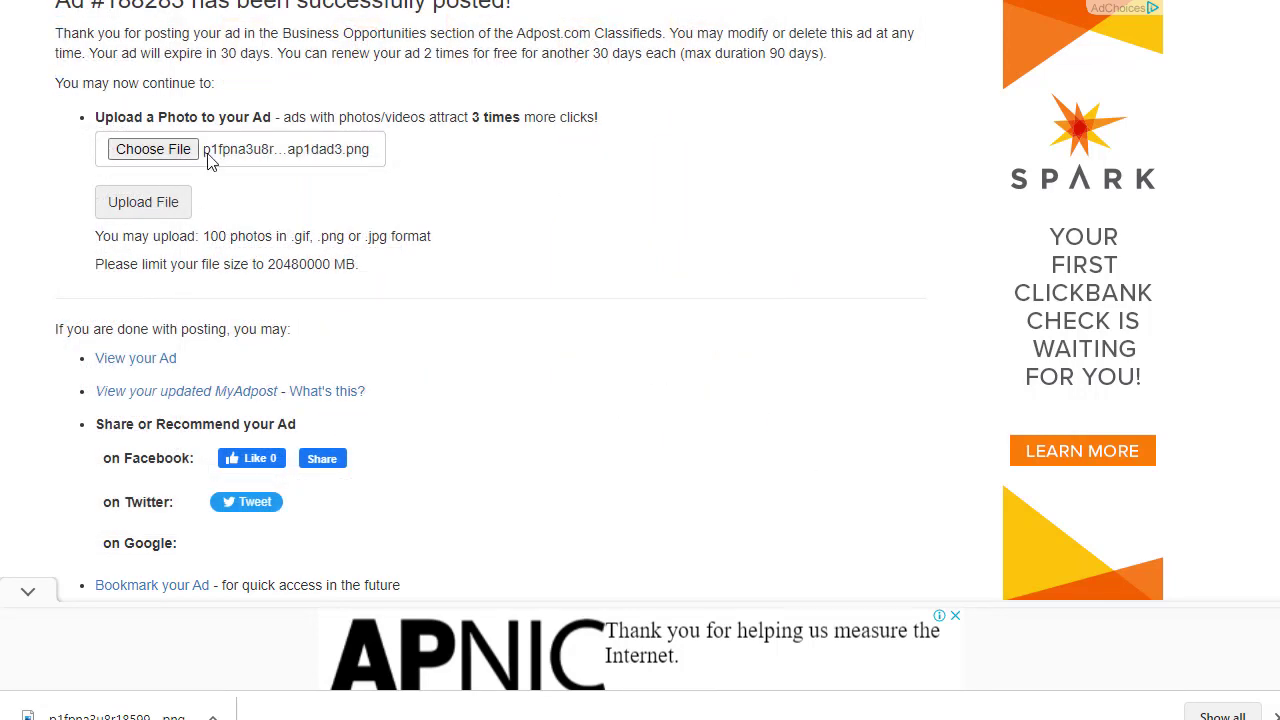
{"action": "left_click", "coordinate": [168, 202]}
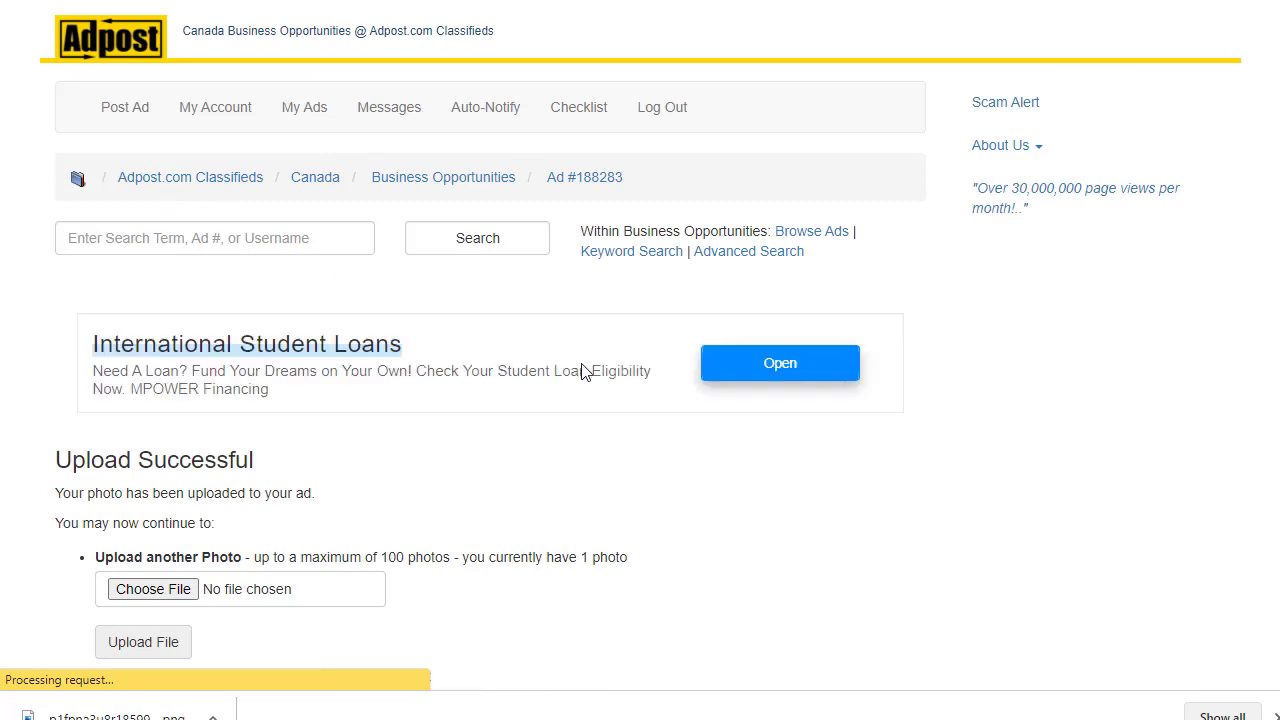
Open the published ad and examine its title, photo, ad number, description link and poster details
{"action": "scroll", "coordinate": [695, 133], "scroll_direction": "down", "scroll_amount": 6}
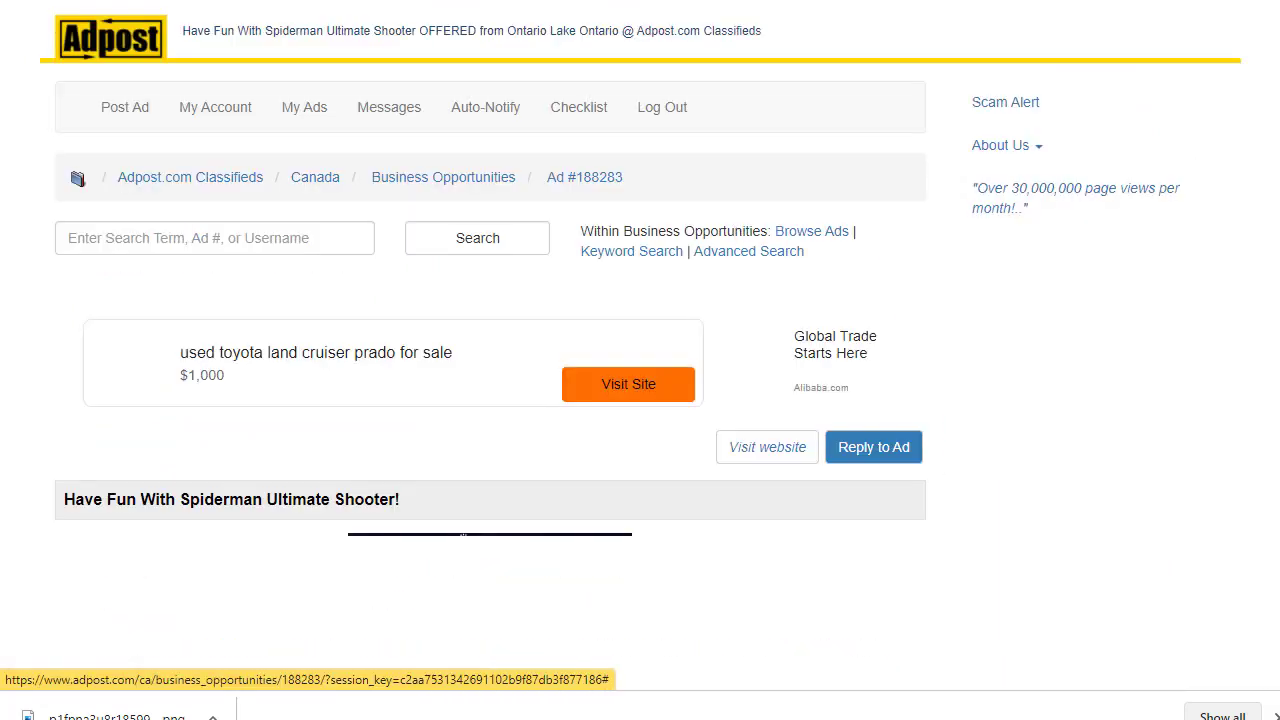
{"action": "scroll", "coordinate": [1234, 145], "scroll_direction": "down", "scroll_amount": 4}
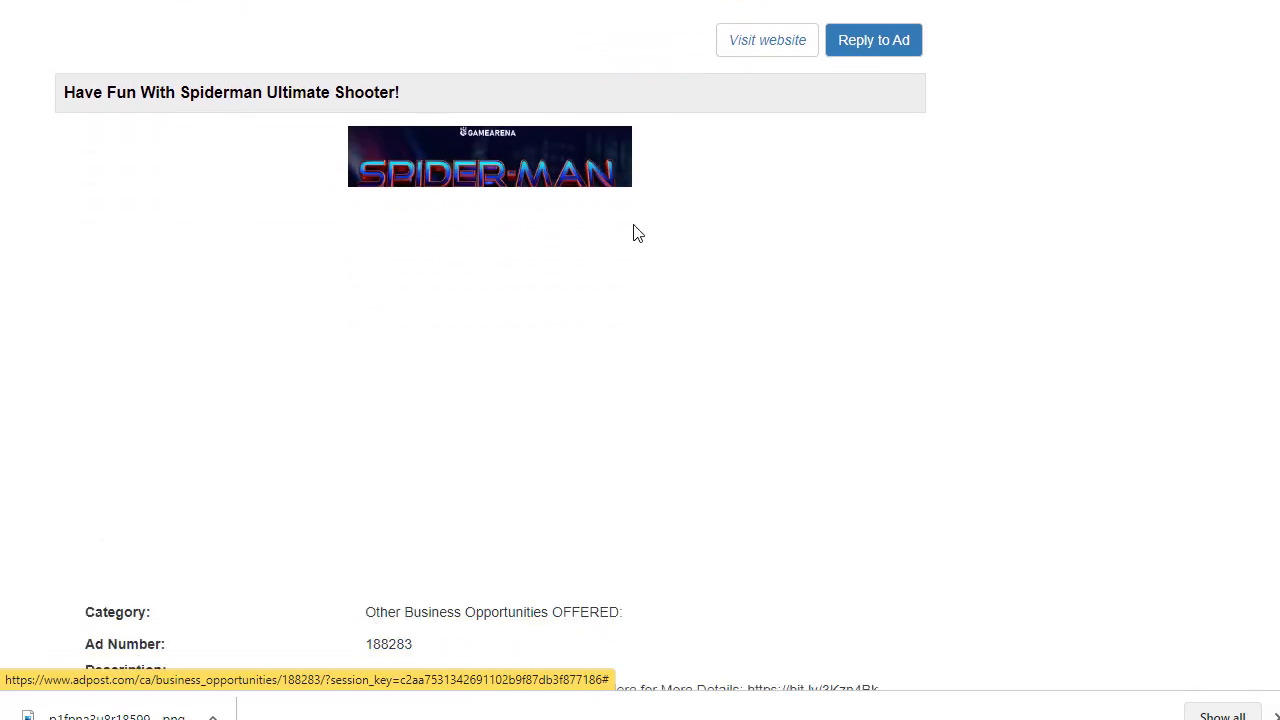
{"action": "left_click_drag", "start_coordinate": [402, 95], "coordinate": [29, 103]}
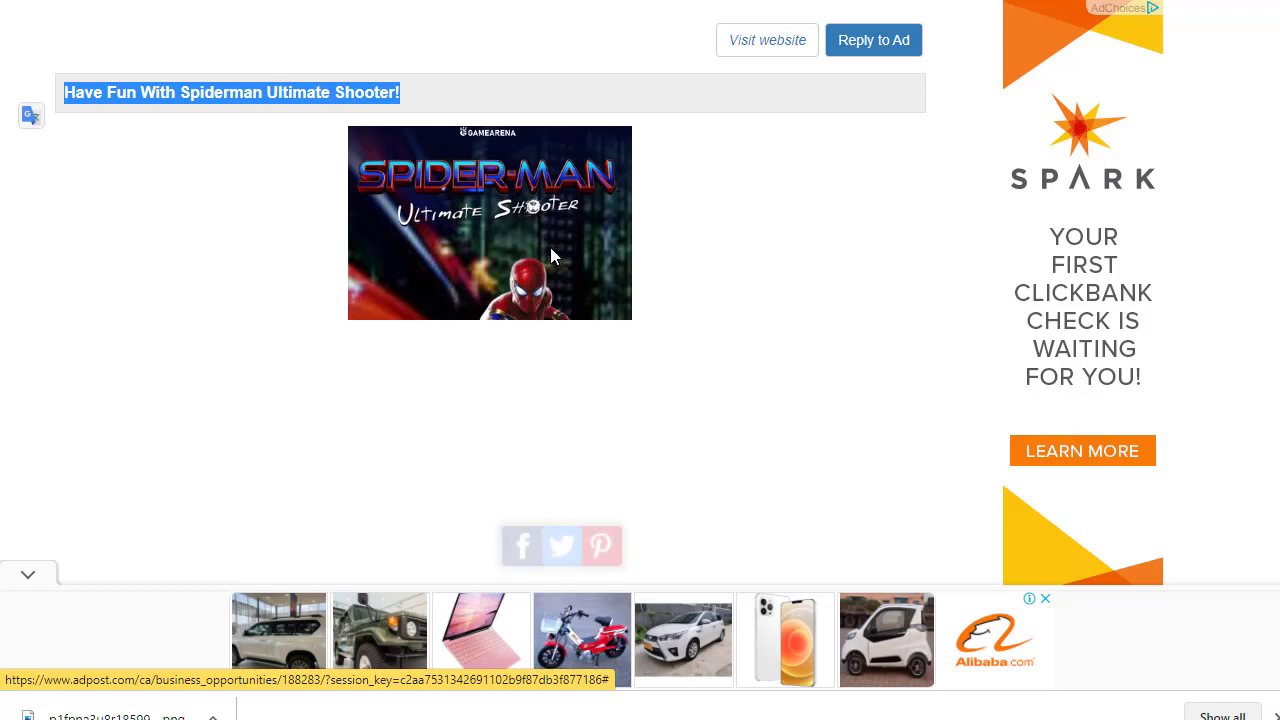
{"action": "left_click", "coordinate": [722, 272]}
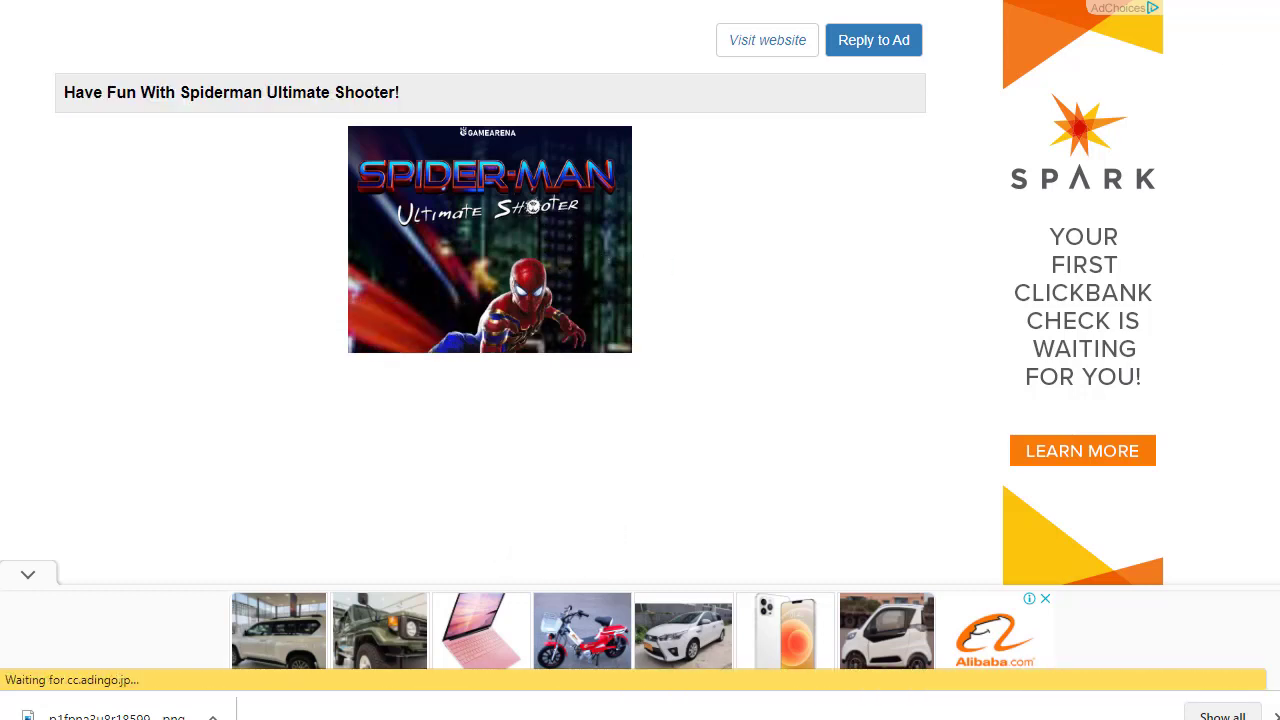
{"action": "scroll", "coordinate": [474, 300], "scroll_direction": "down", "scroll_amount": 4}
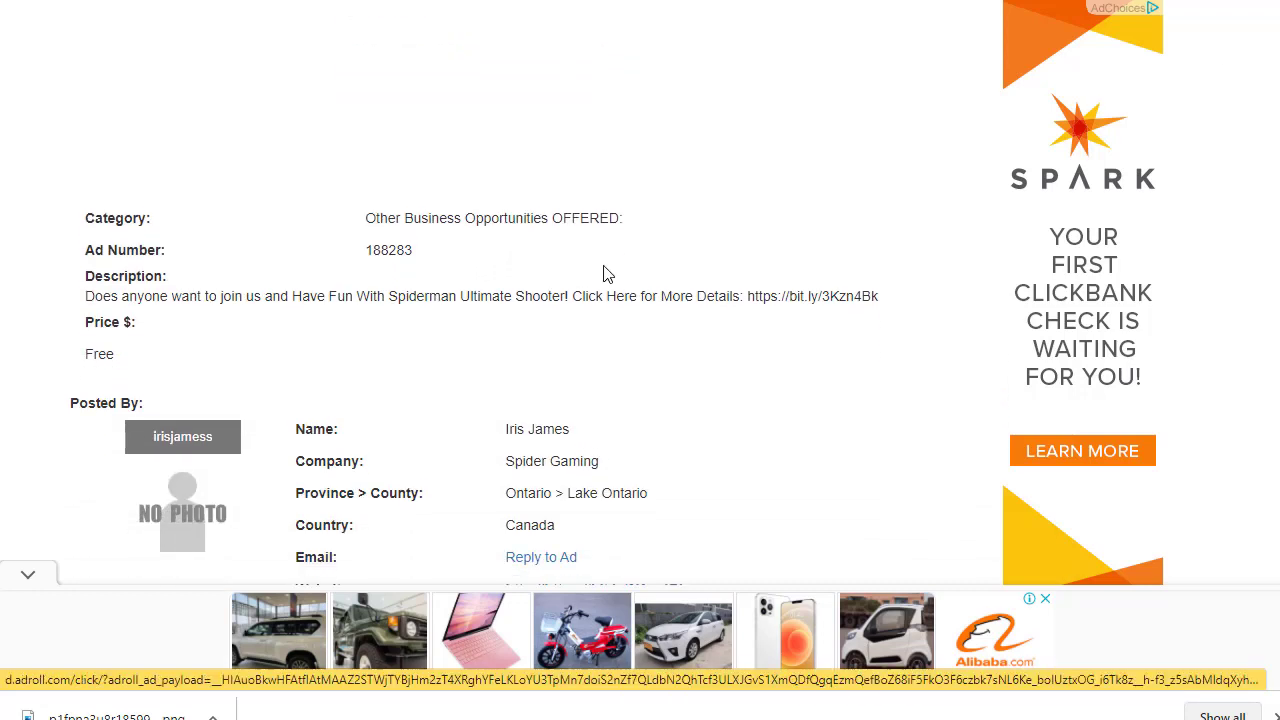
{"action": "left_click", "coordinate": [28, 580]}
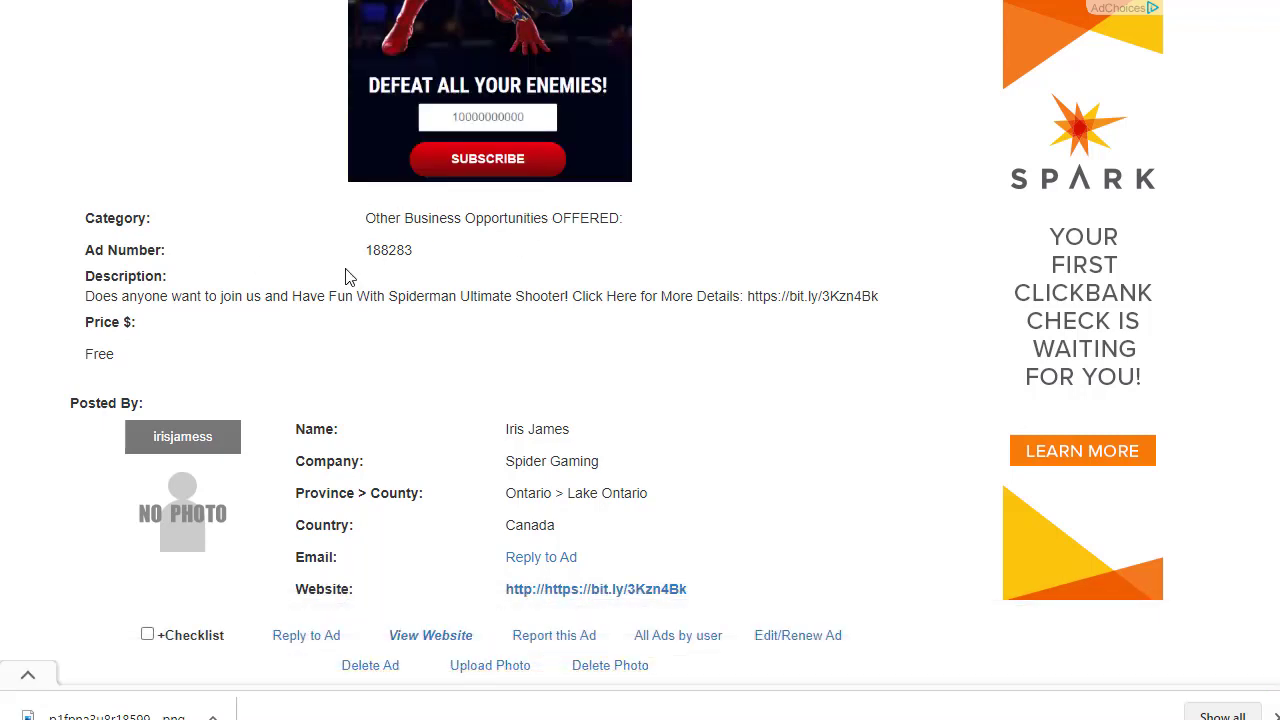
{"action": "left_click_drag", "start_coordinate": [434, 263], "coordinate": [407, 262]}
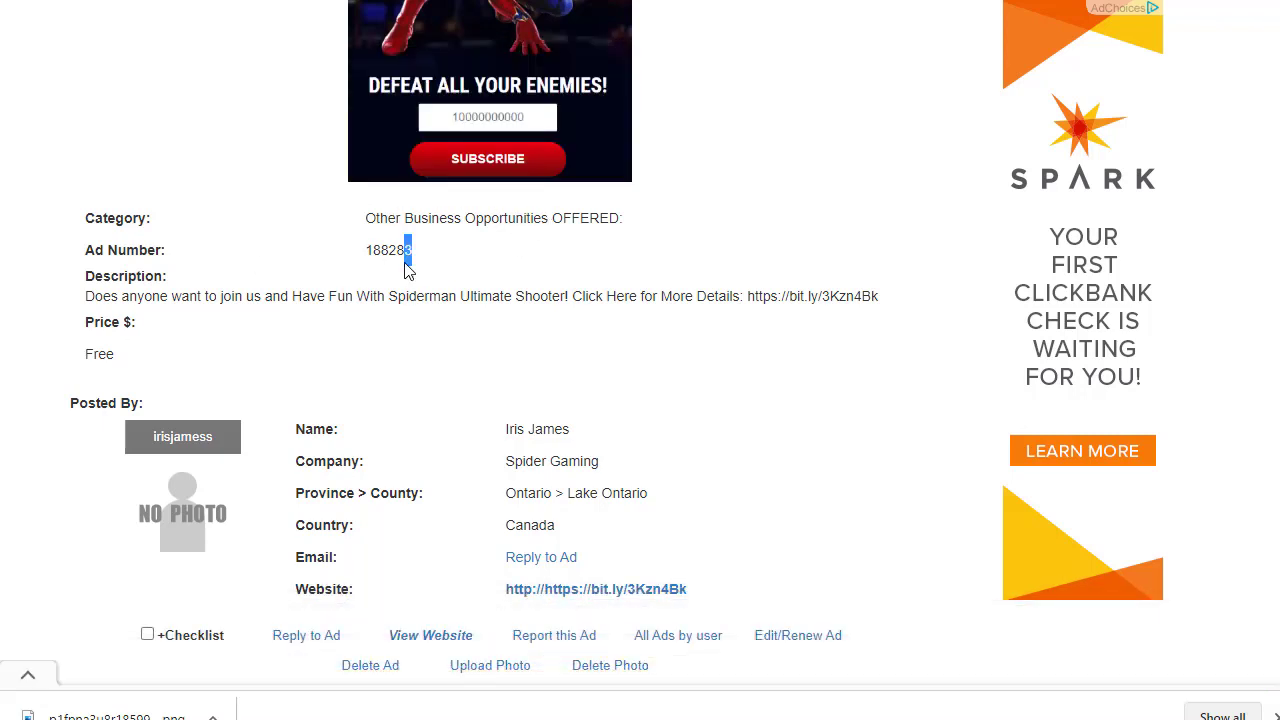
{"action": "left_click", "coordinate": [386, 316]}
{"action": "left_click_drag", "start_coordinate": [891, 294], "coordinate": [782, 290]}
{"action": "left_click", "coordinate": [782, 290]}
{"action": "scroll", "coordinate": [1273, 200], "scroll_direction": "down", "scroll_amount": 3}
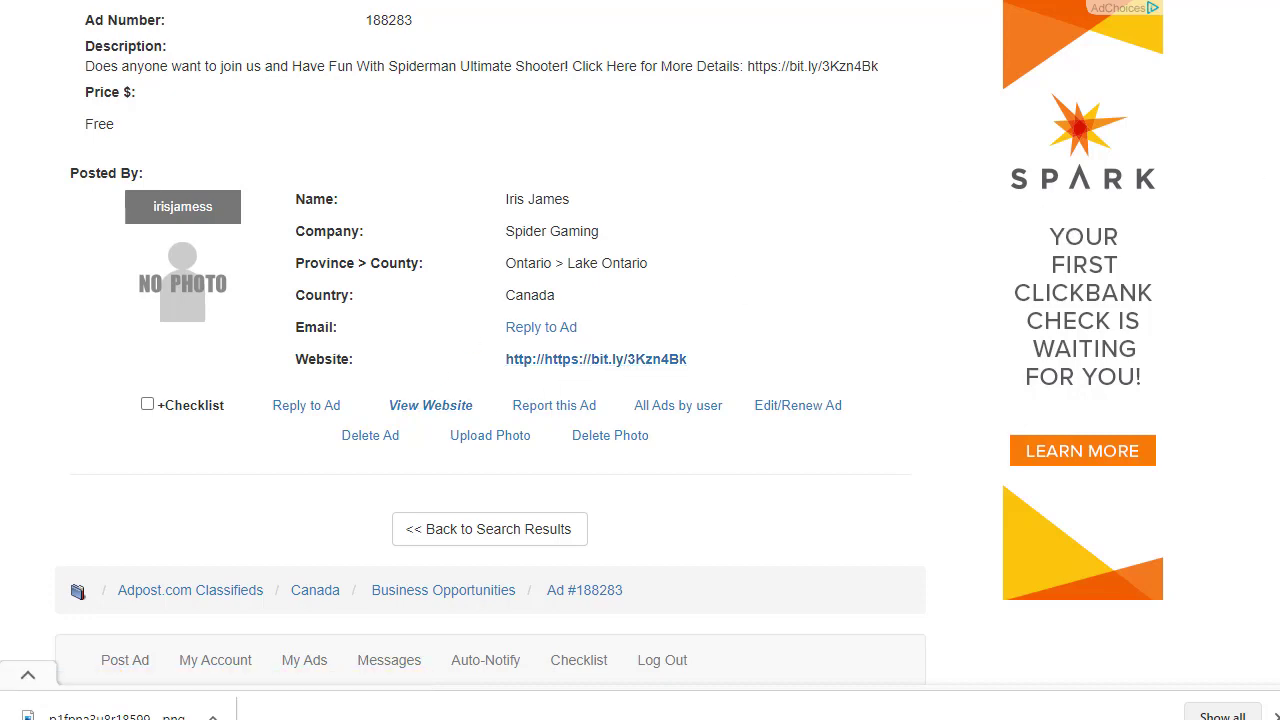
{"action": "scroll", "coordinate": [1255, 173], "scroll_direction": "up", "scroll_amount": 7}
{"action": "scroll", "coordinate": [1265, 80], "scroll_direction": "up", "scroll_amount": 1}
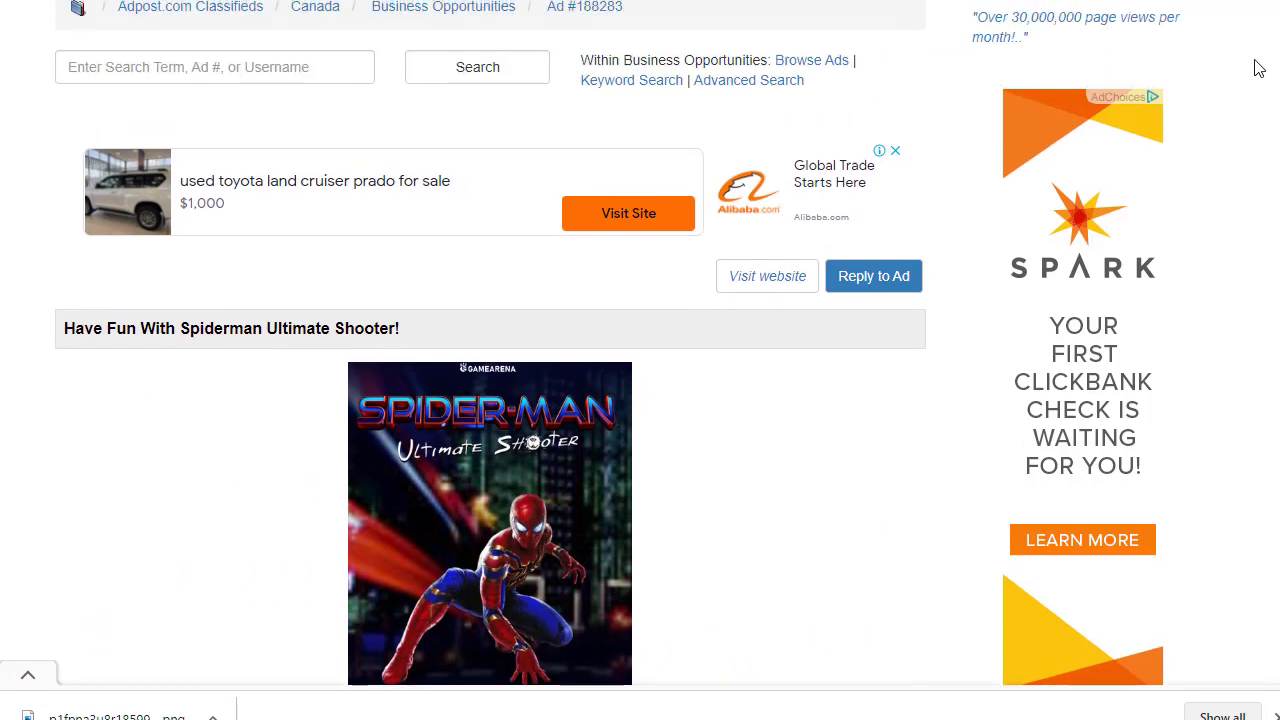
{"action": "scroll", "coordinate": [1260, 105], "scroll_direction": "down", "scroll_amount": 3}
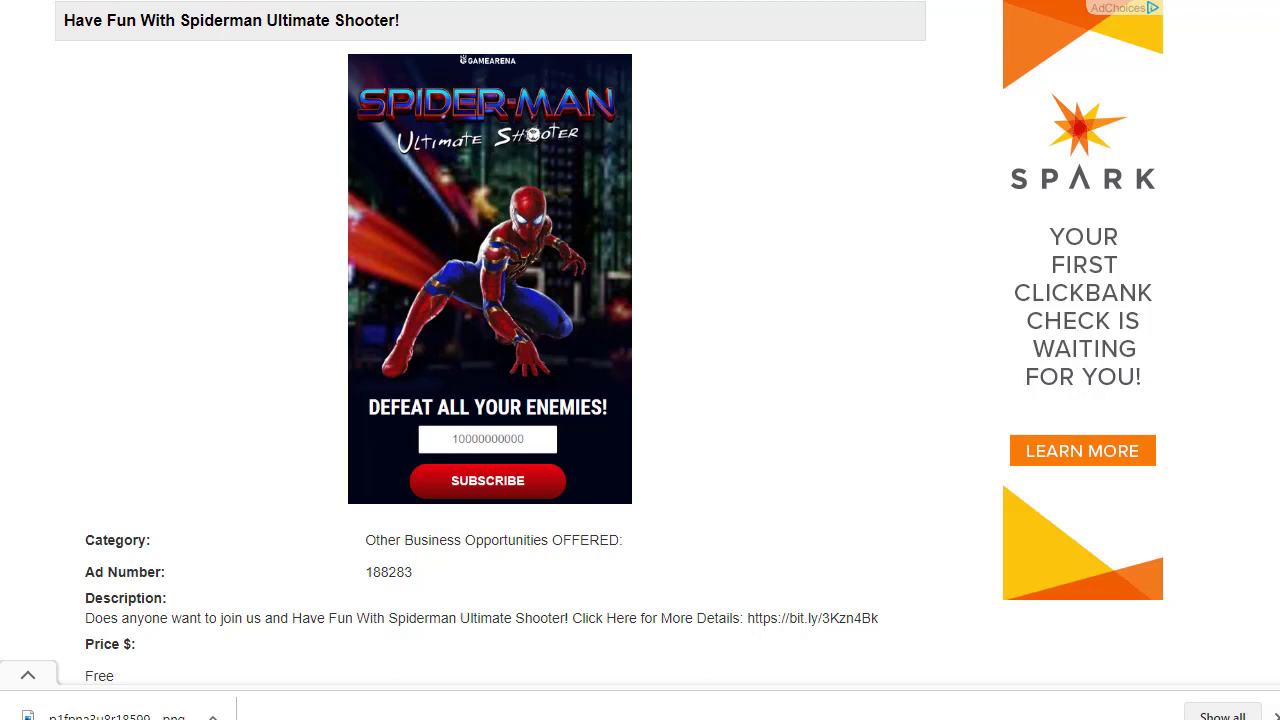
Review the published Spiderman Ultimate Shooter ad from its header and photo down to the price, poster details and website link
{"action": "scroll", "coordinate": [1273, 120], "scroll_direction": "down", "scroll_amount": 3}
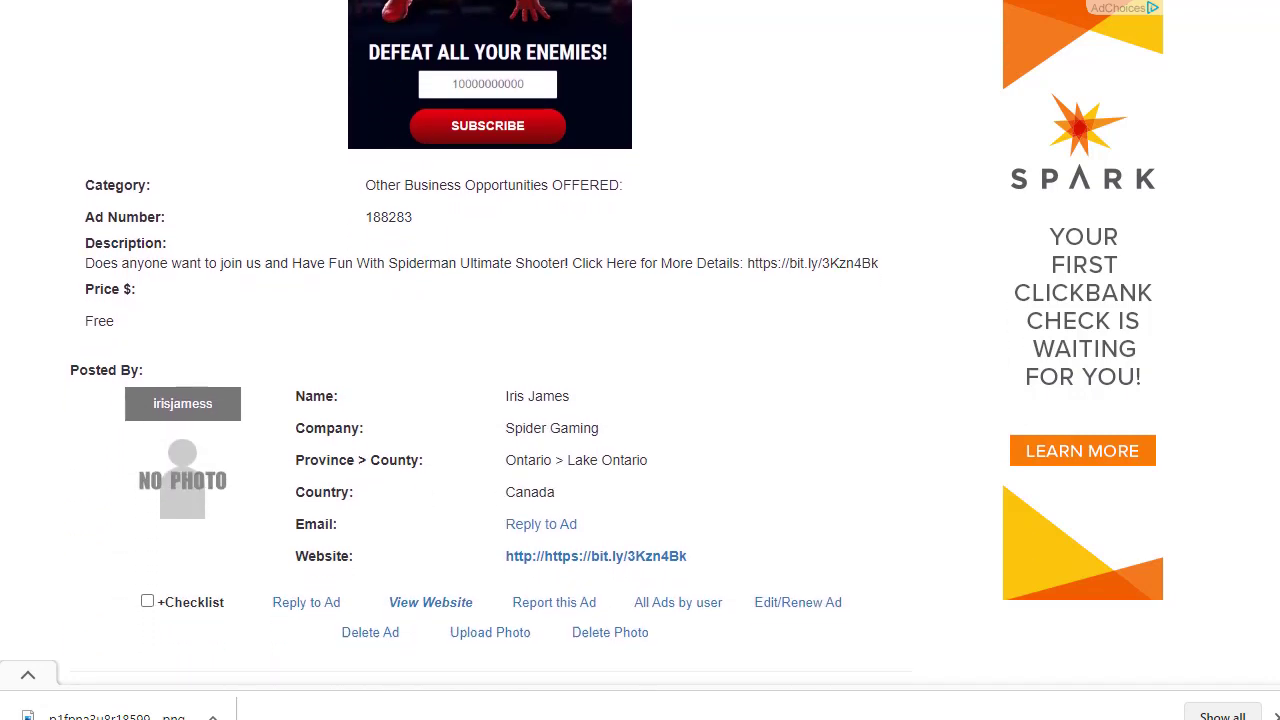
{"action": "scroll", "coordinate": [1273, 120], "scroll_direction": "up", "scroll_amount": 2}
{"action": "scroll", "coordinate": [1273, 120], "scroll_direction": "up", "scroll_amount": 5}
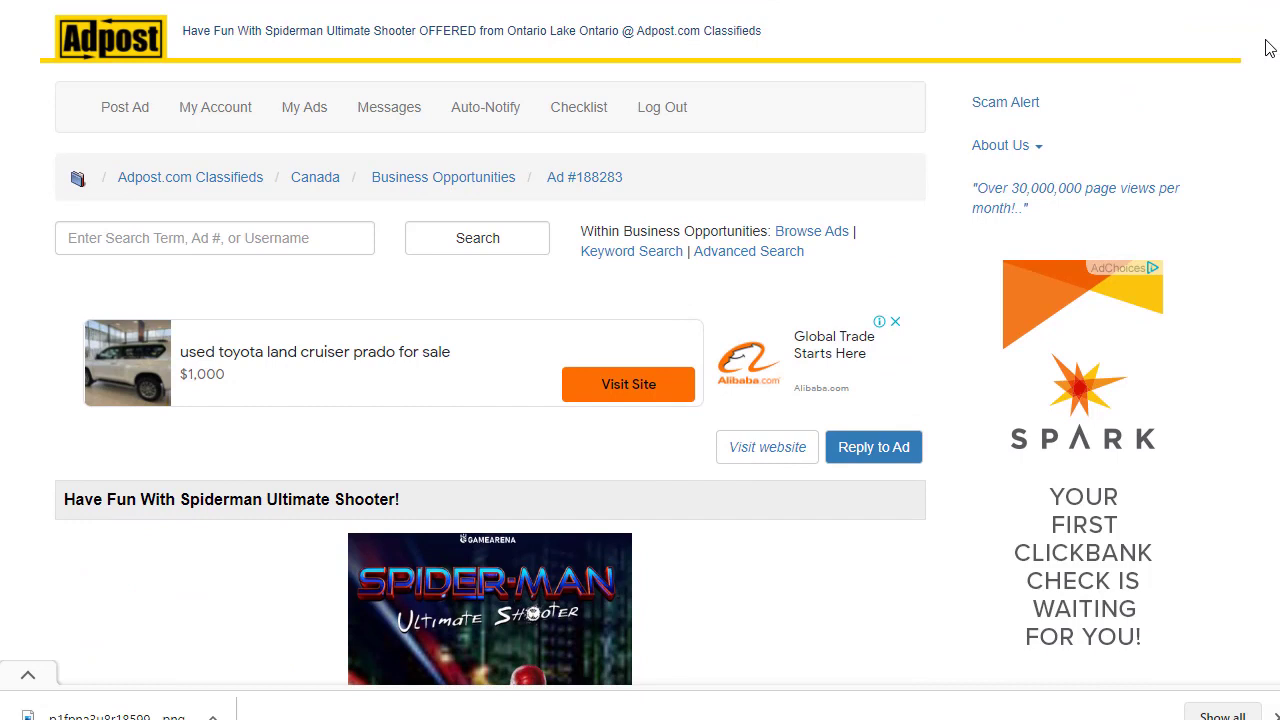
{"action": "scroll", "coordinate": [1266, 70], "scroll_direction": "down", "scroll_amount": 2}
{"action": "scroll", "coordinate": [1256, 110], "scroll_direction": "down", "scroll_amount": 5}
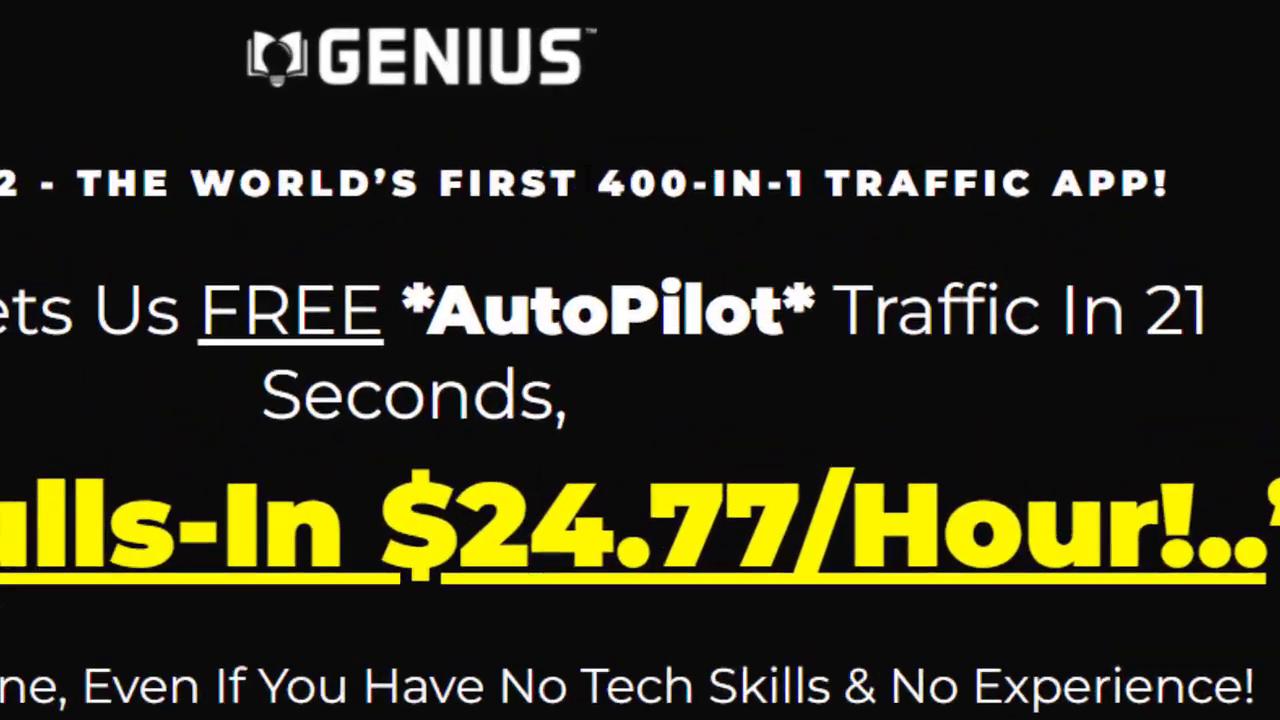
Examine the Genius traffic app sales page, covering its headline claims, feature list, free gift, price countdown and the Setup and Activate instructions
{"action": "left_click_drag", "start_coordinate": [744, 146], "coordinate": [757, 146]}
{"action": "left_click_drag", "start_coordinate": [526, 210], "coordinate": [746, 214]}
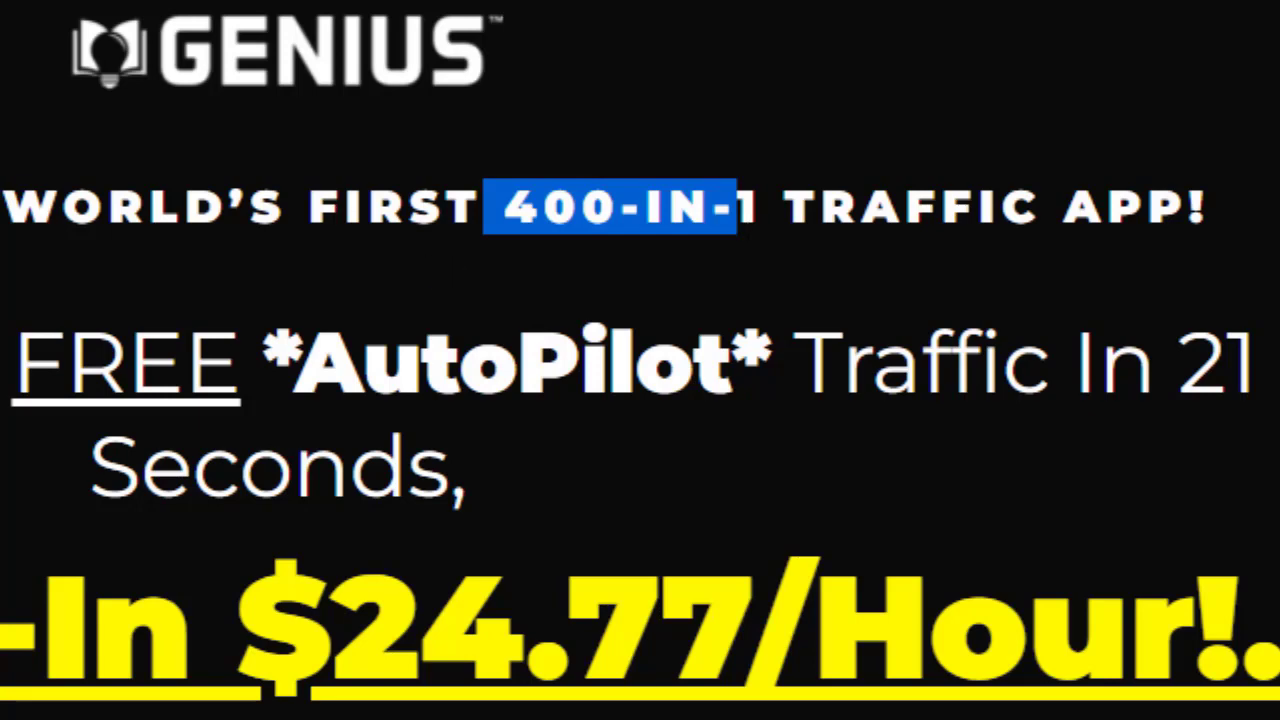
{"action": "triple_click", "coordinate": [640, 362]}
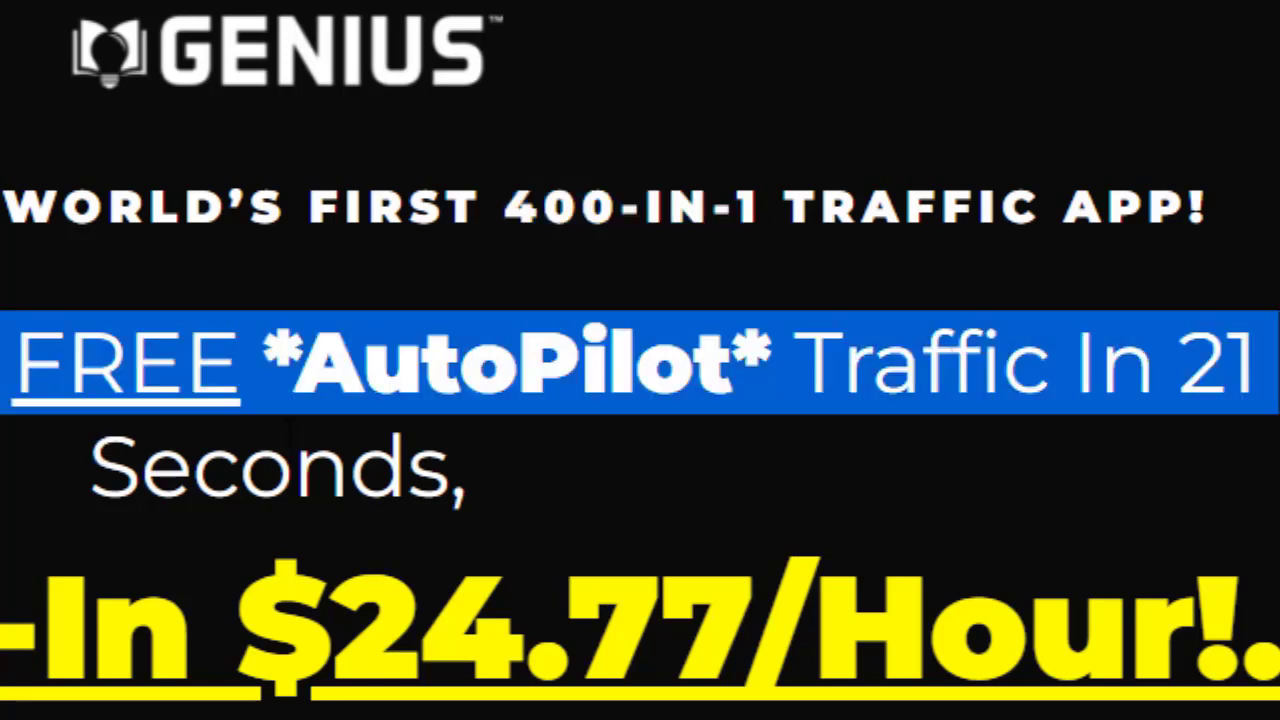
{"action": "left_click_drag", "start_coordinate": [263, 366], "coordinate": [409, 363]}
{"action": "left_click", "coordinate": [409, 363]}
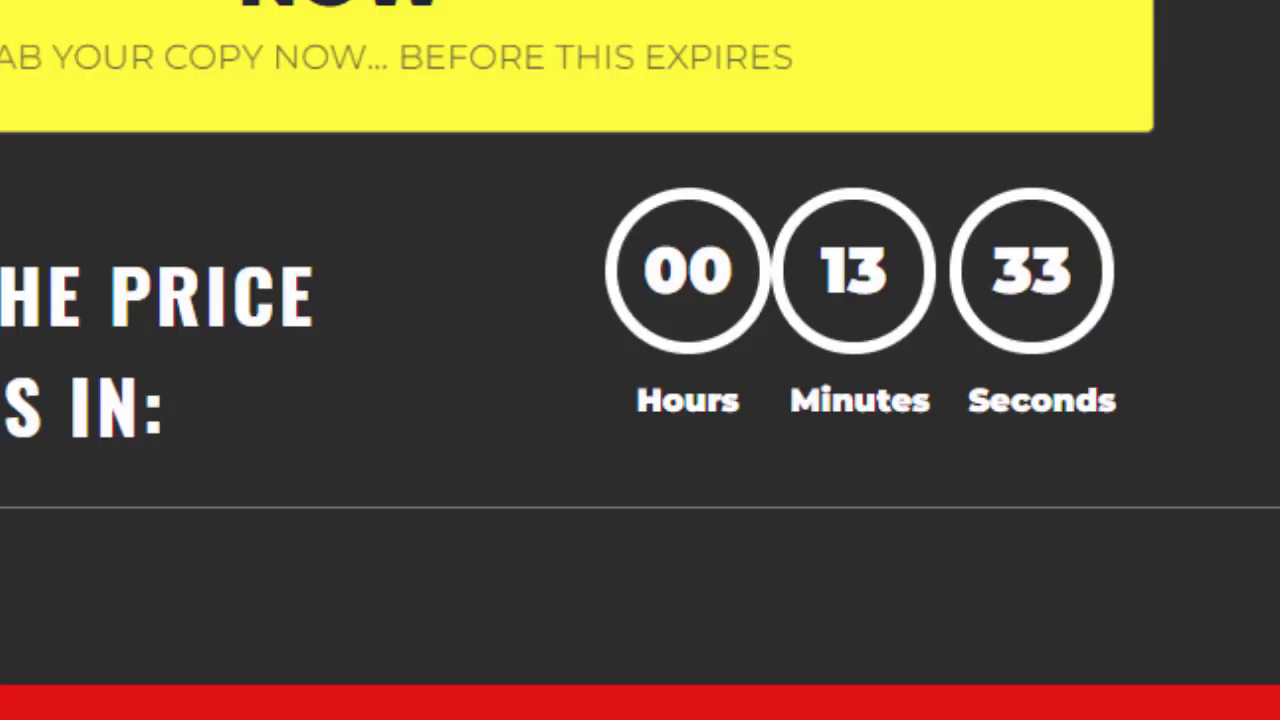
{"action": "scroll", "coordinate": [640, 360], "scroll_direction": "down", "scroll_amount": 8}
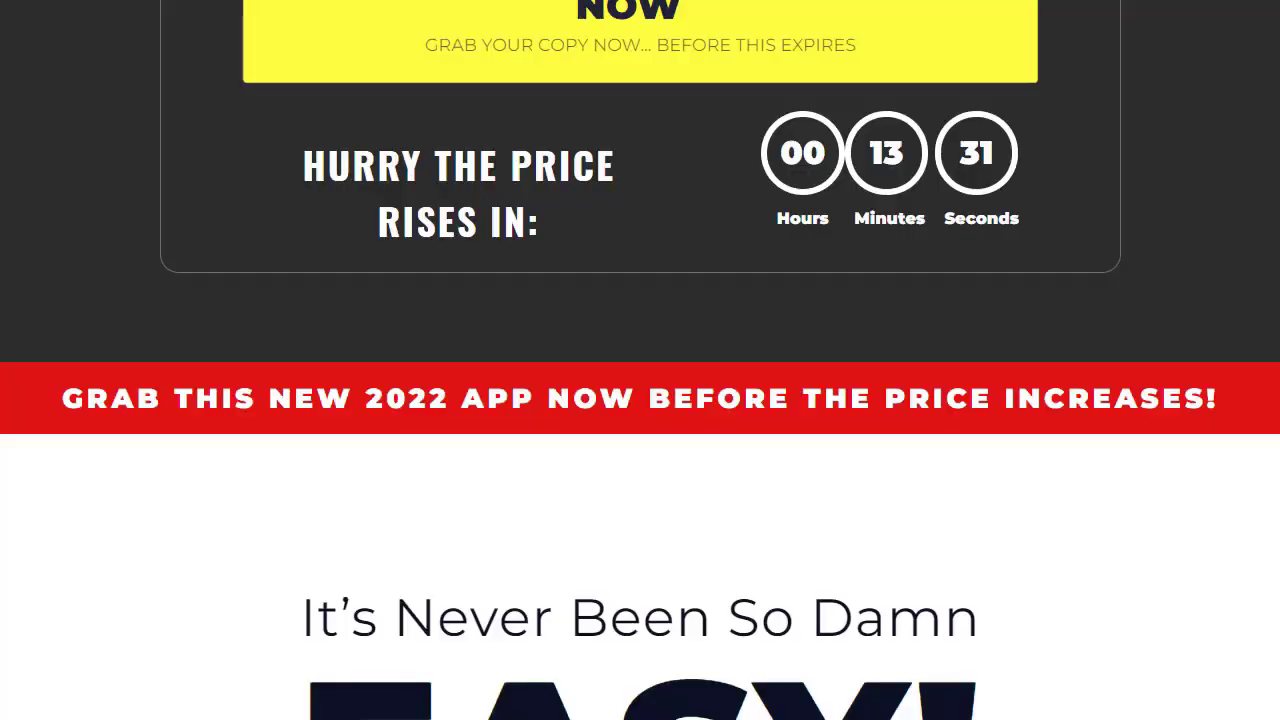
{"action": "scroll", "coordinate": [640, 360], "scroll_direction": "up", "scroll_amount": 10}
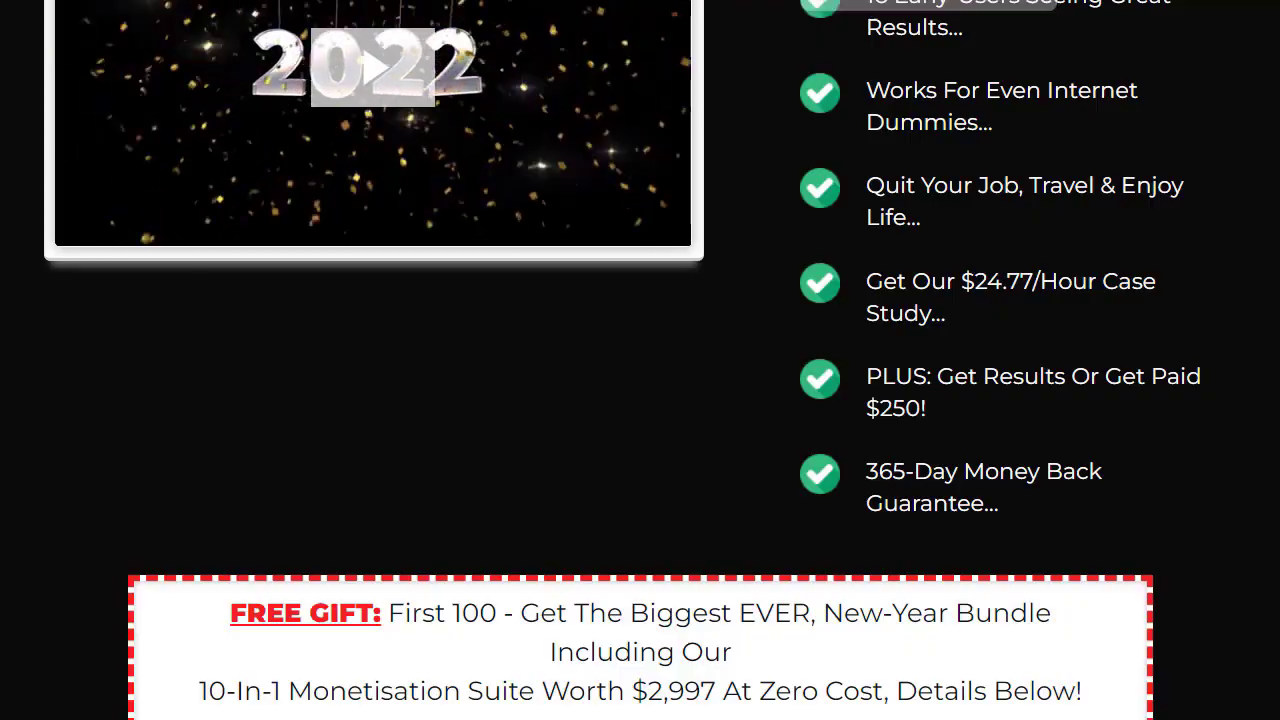
{"action": "scroll", "coordinate": [640, 360], "scroll_direction": "down", "scroll_amount": 15}
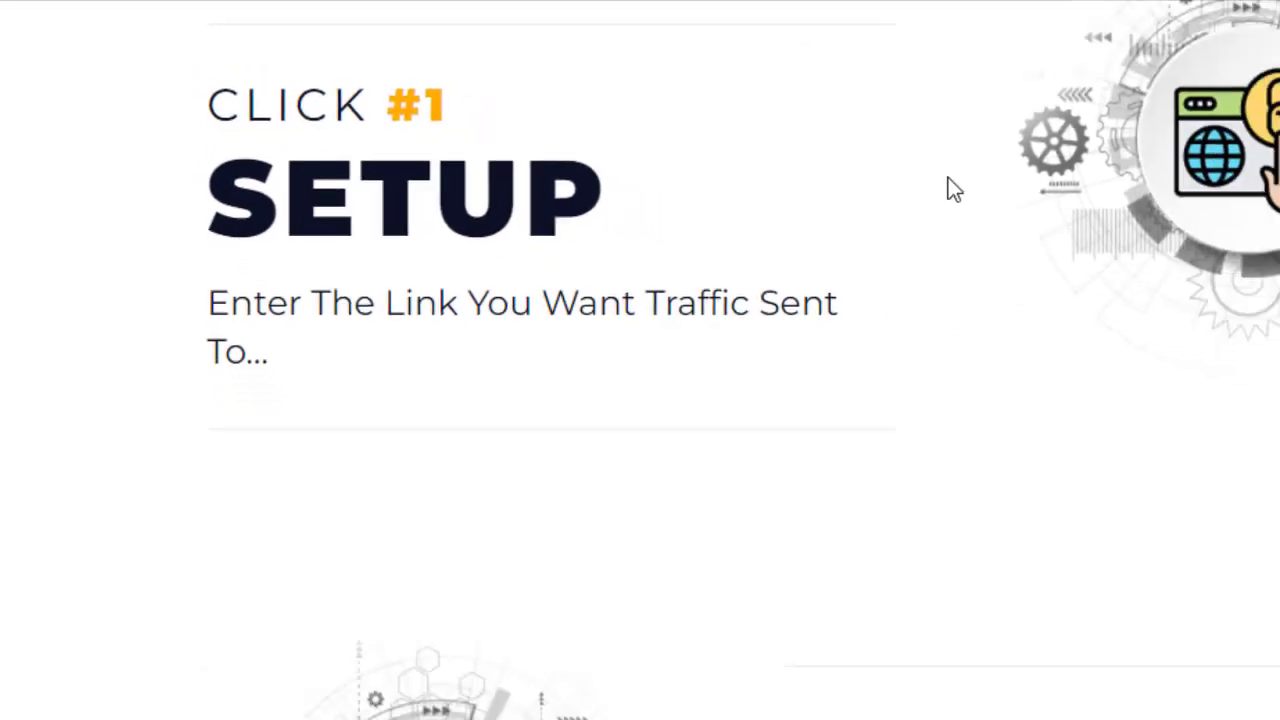
{"action": "scroll", "coordinate": [1092, 220], "scroll_direction": "down", "scroll_amount": 3}
{"action": "scroll", "coordinate": [723, 136], "scroll_direction": "down", "scroll_amount": 1}
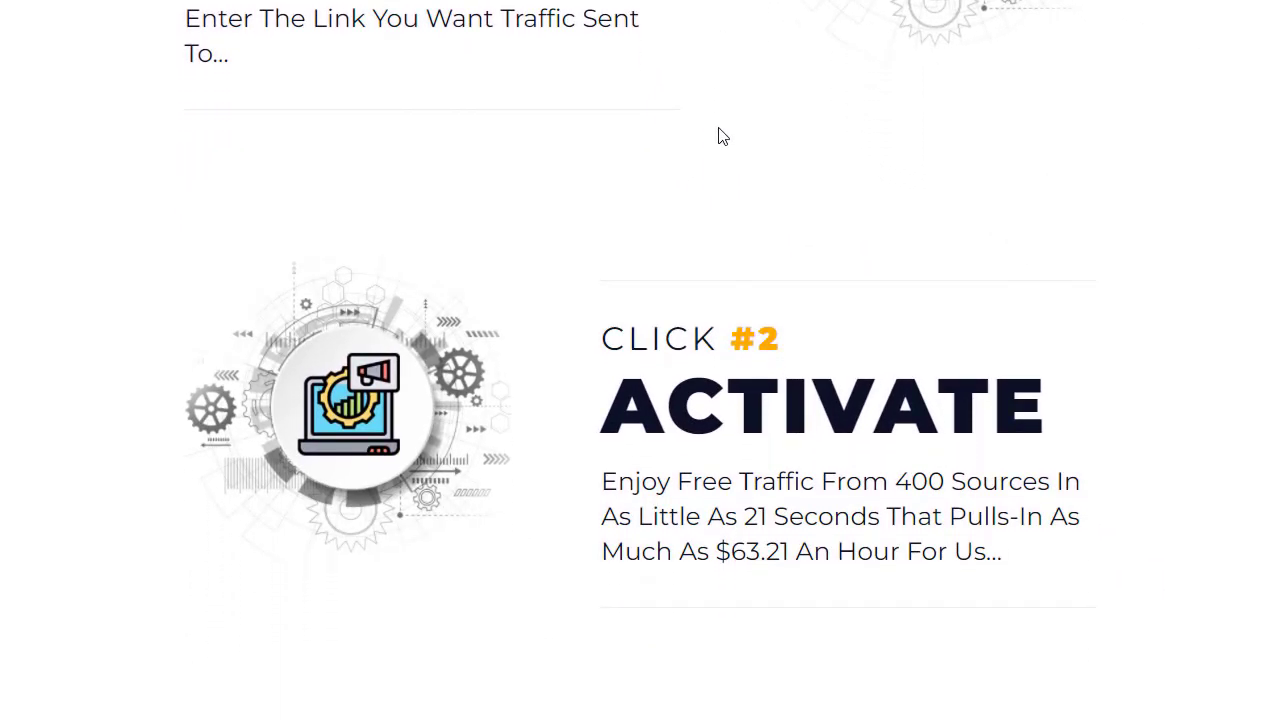